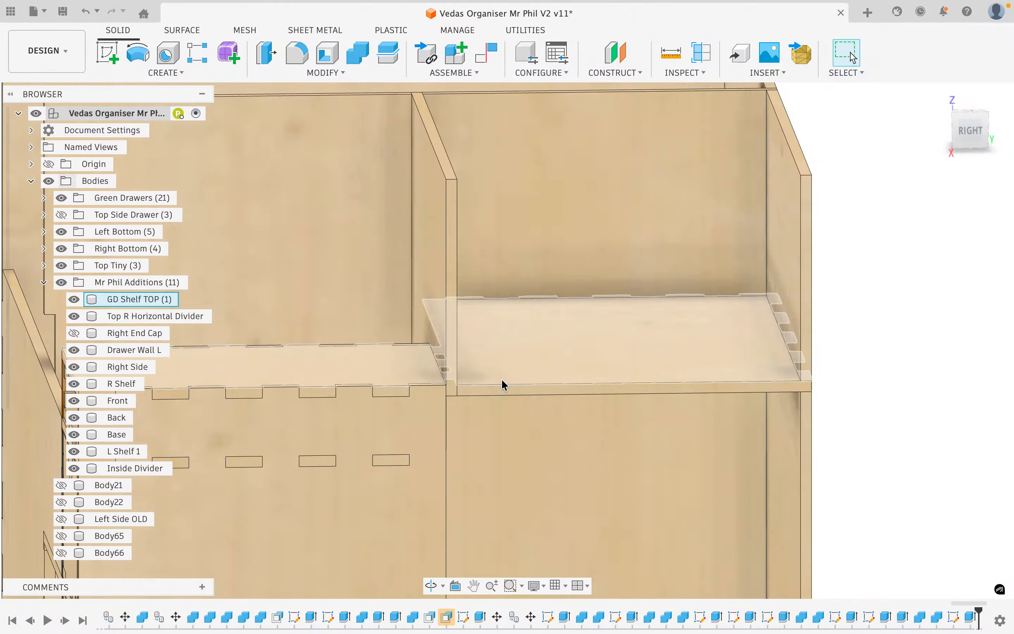
Show the Right End Cap body and isolate it from the rest of the organiser.
scroll(504, 385, "down", 2)
scroll(504, 385, "up", 2)
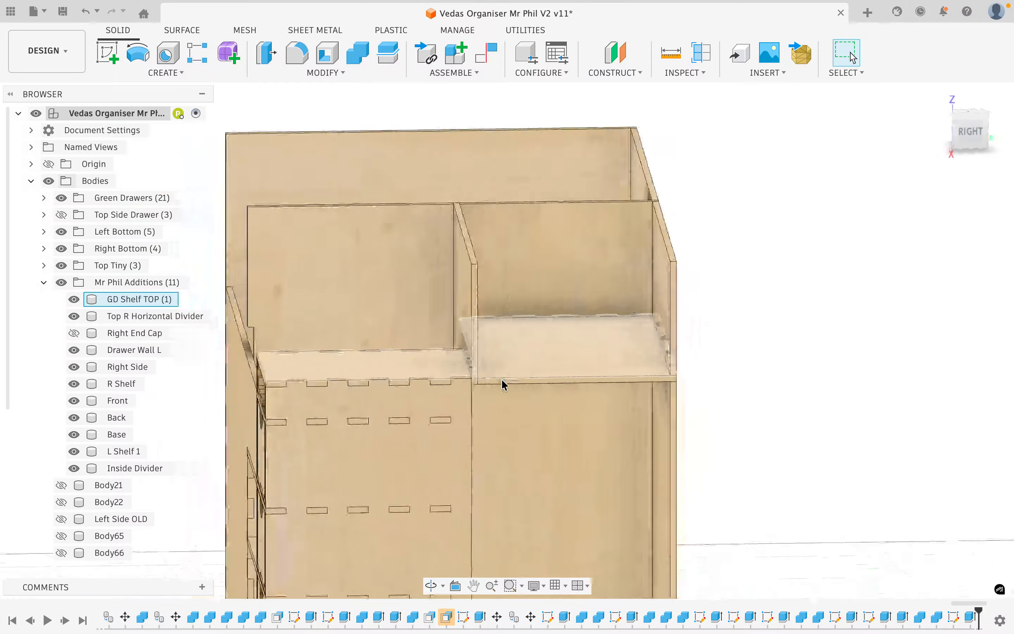
scroll(504, 385, "down", 5, "shift")
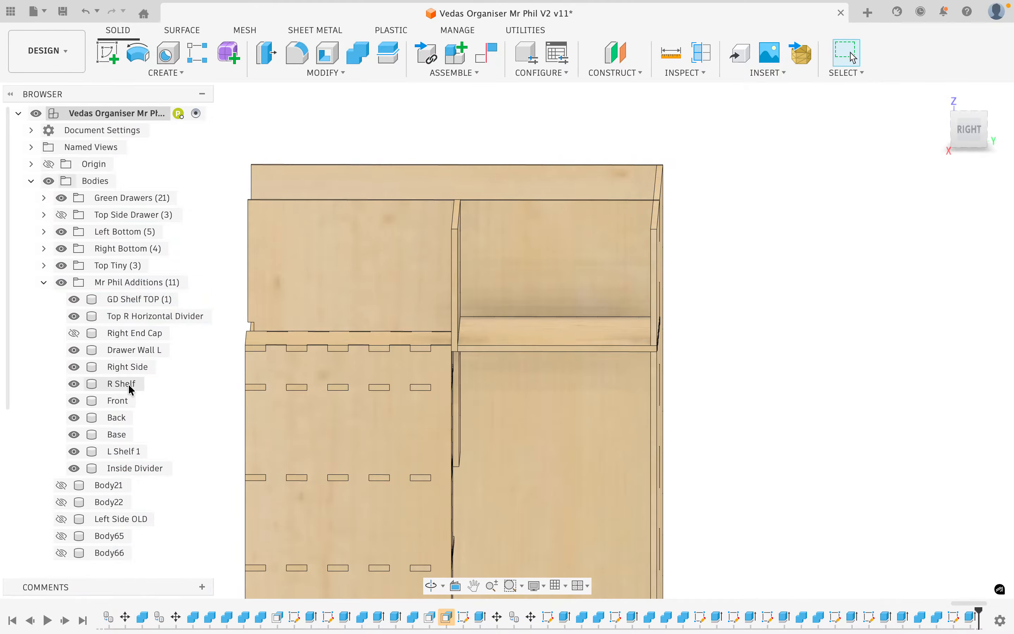
left_click(75, 333)
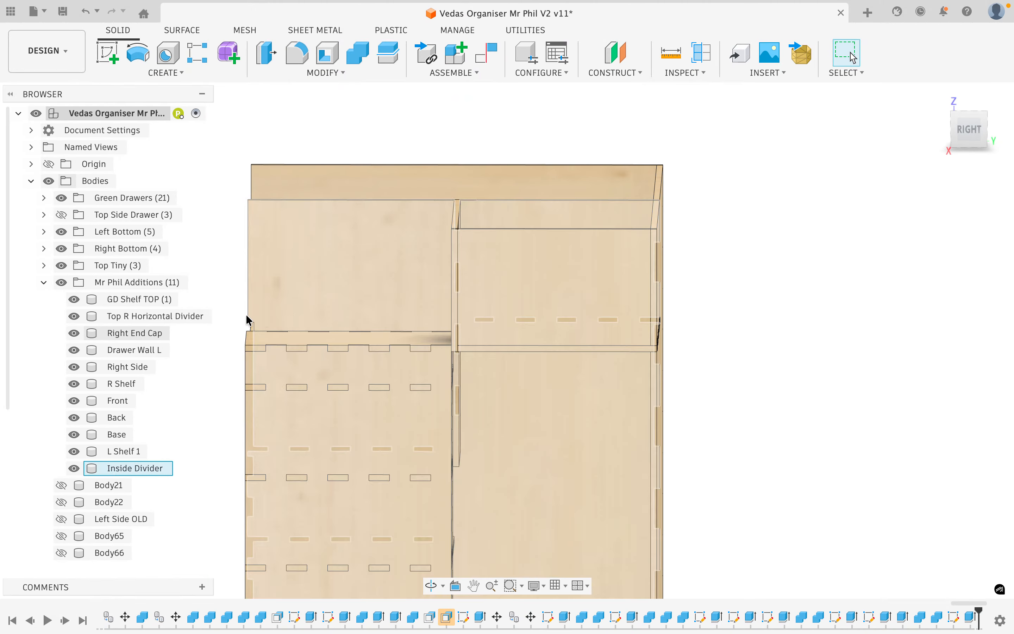
right_click(131, 332)
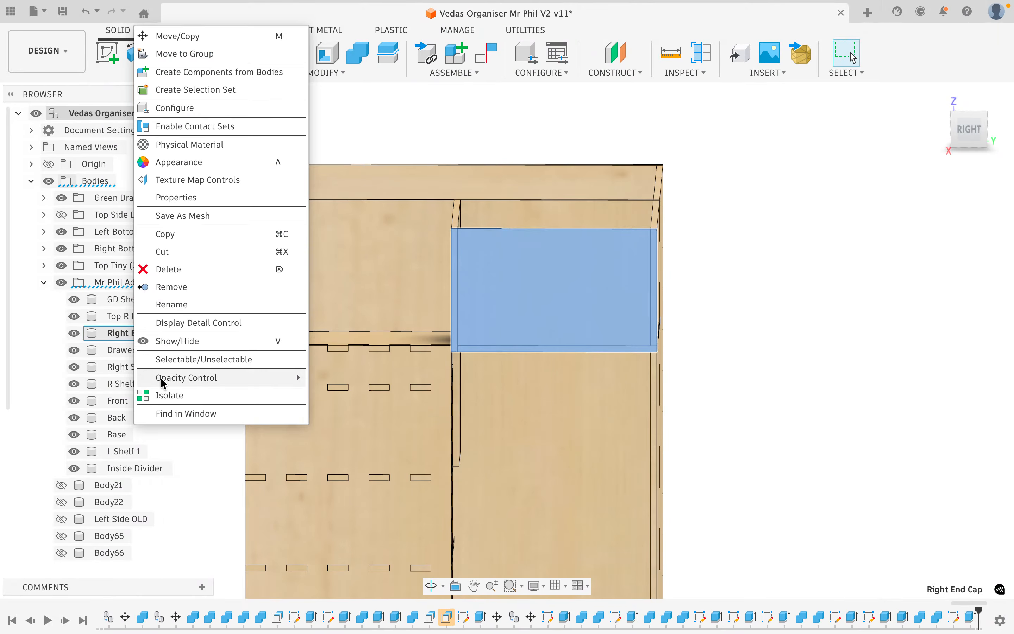
key("Escape")
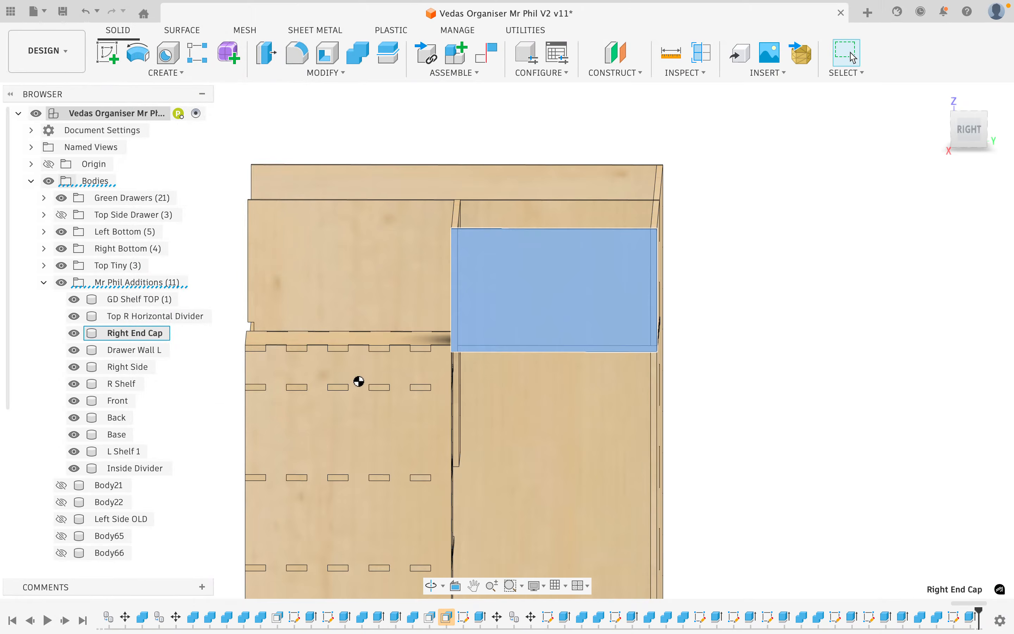
left_click(436, 418)
scroll(434, 418, "up", 5)
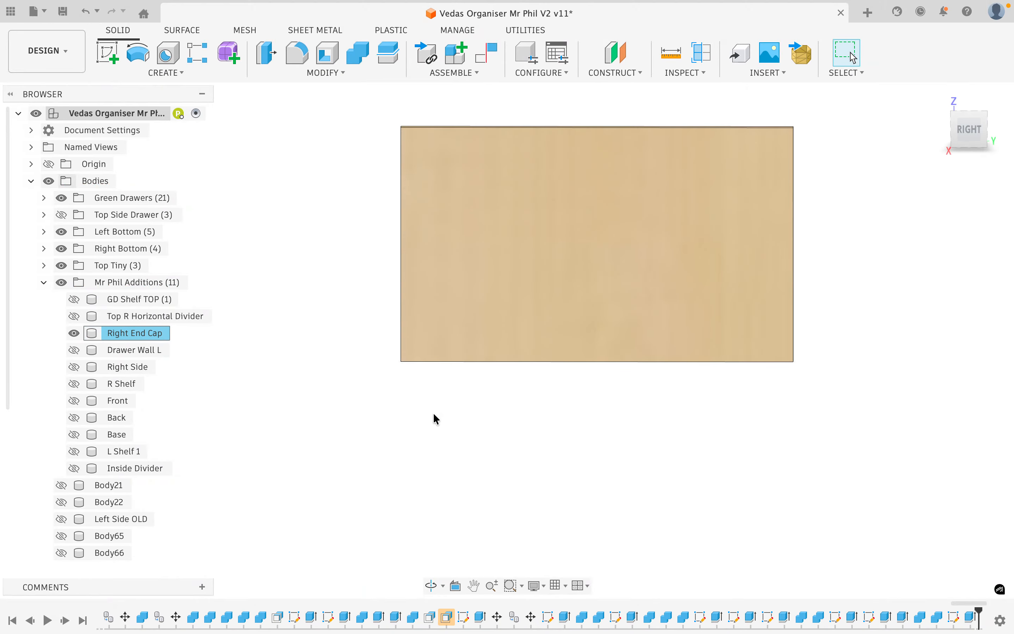
scroll(434, 418, "right", 3)
scroll(434, 418, "up", 2)
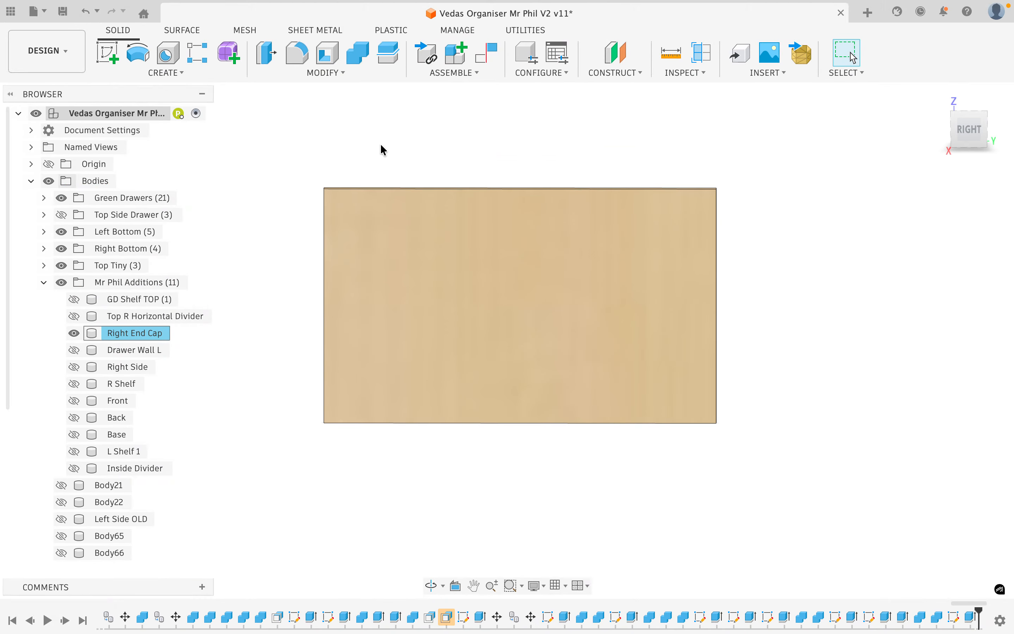
Start a sketch on the Right End Cap's large face and project the face outline into it.
left_click(107, 53)
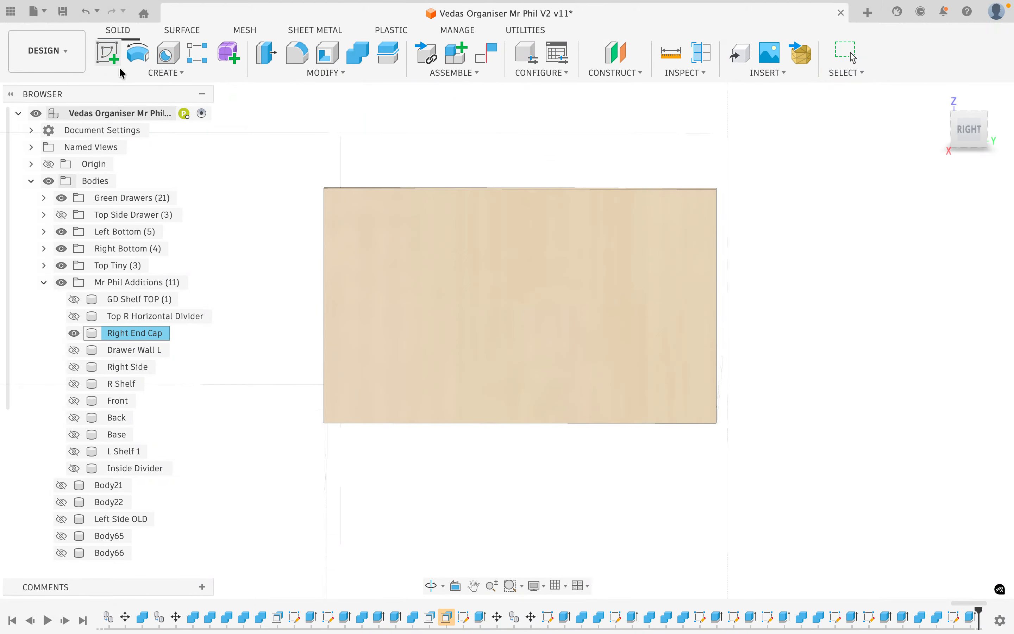
left_click(454, 260)
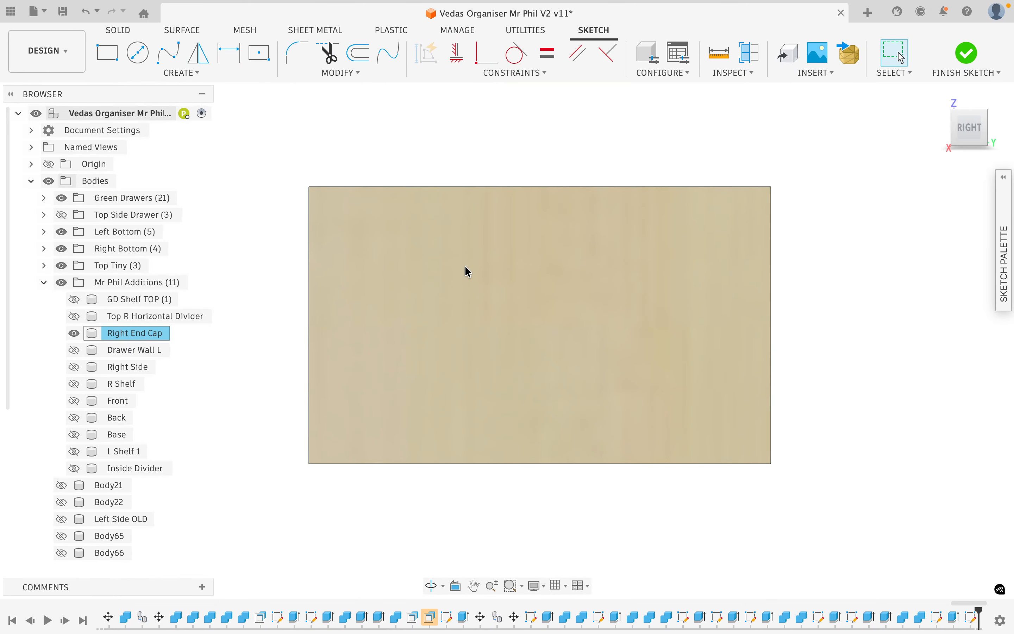
left_click(194, 76)
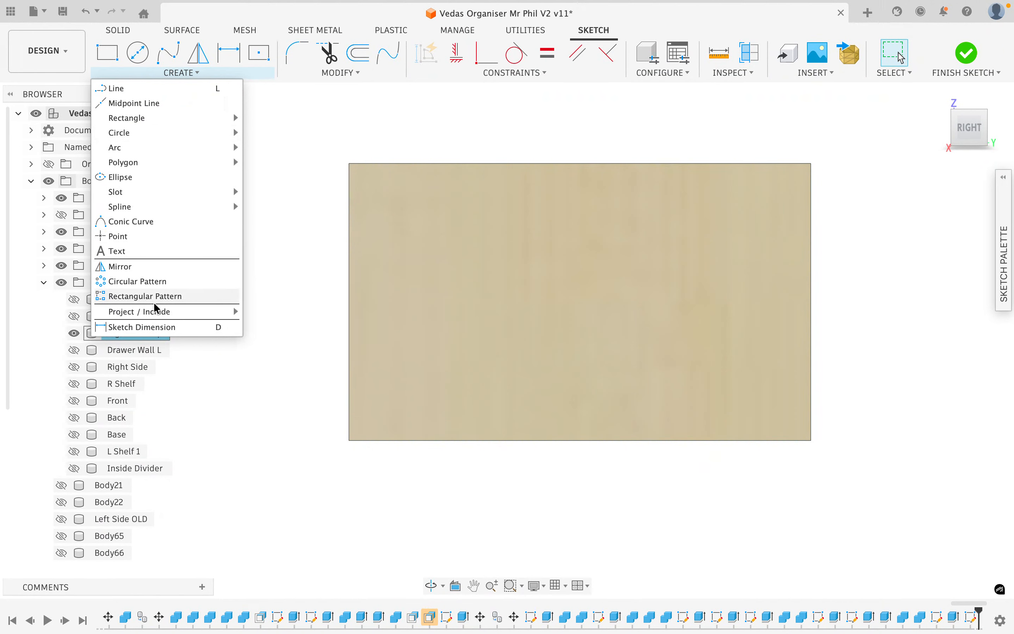
mouse_move(156, 308)
left_click(282, 315)
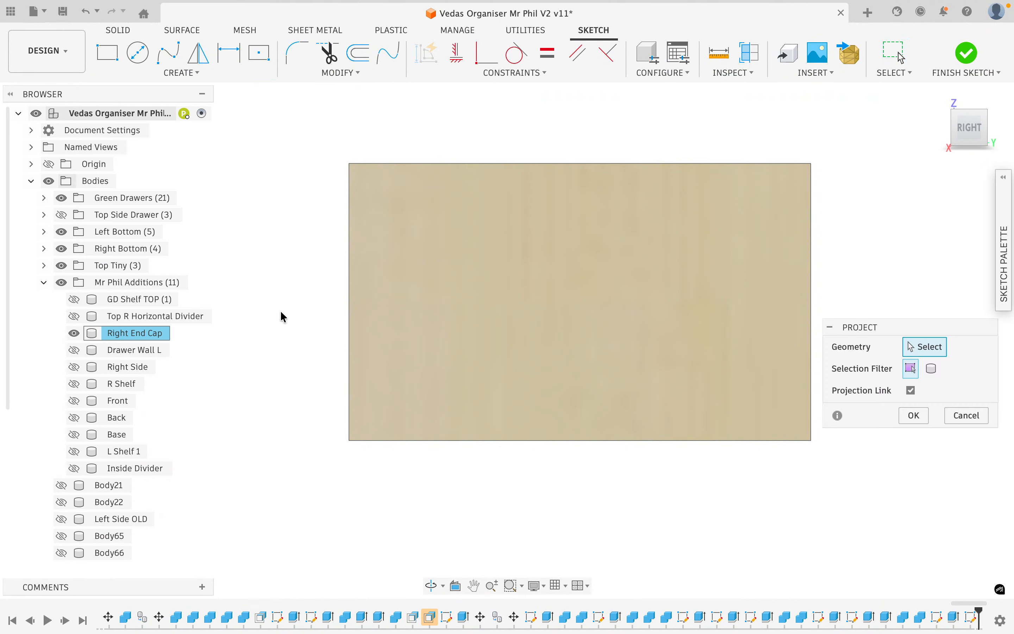
left_click(473, 269)
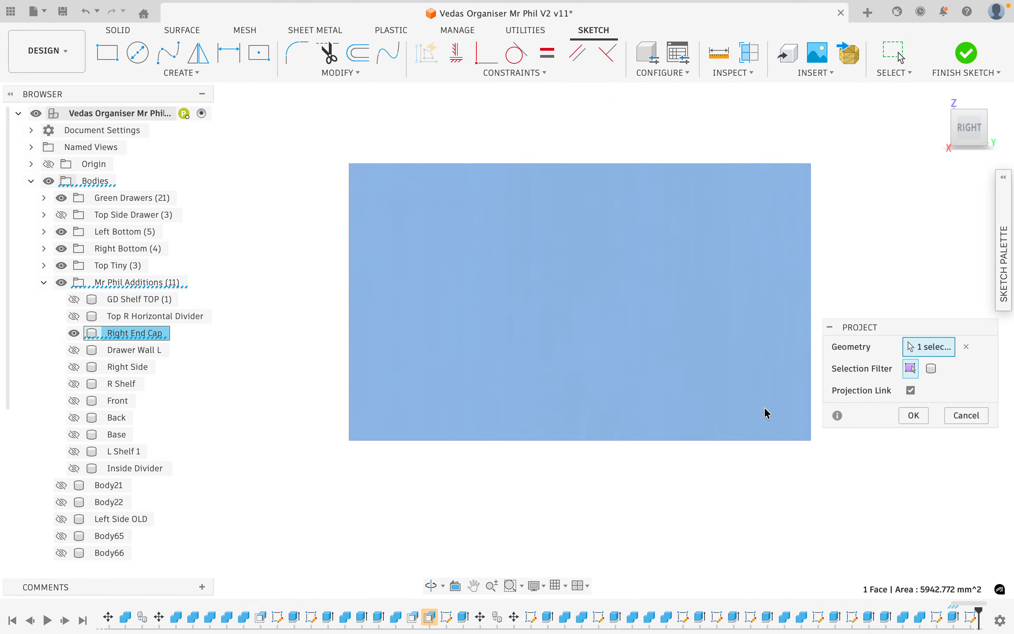
left_click(908, 414)
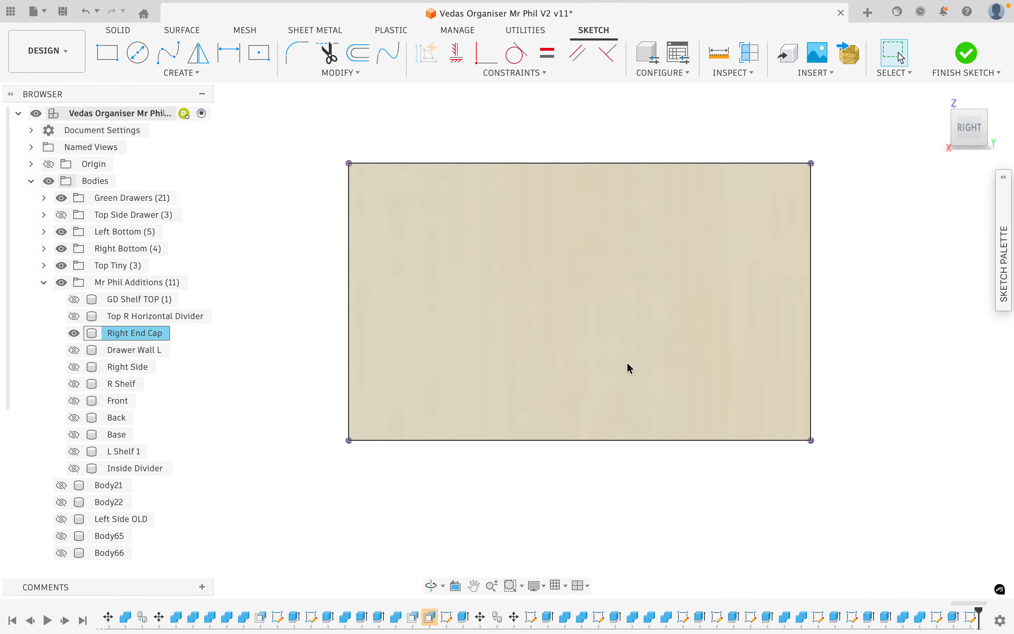
right_click(471, 493)
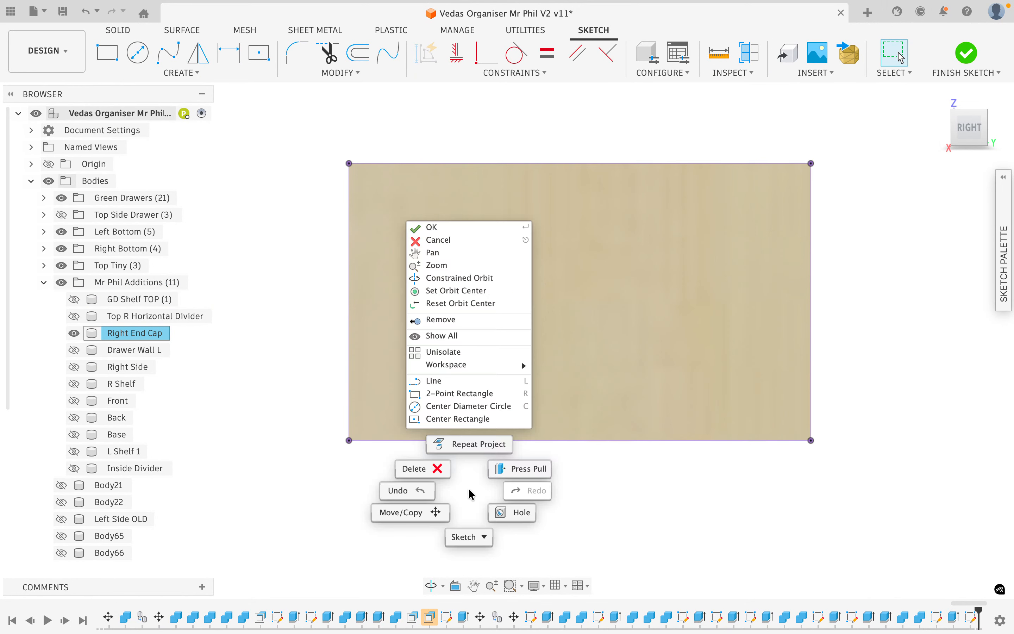
left_click(652, 497)
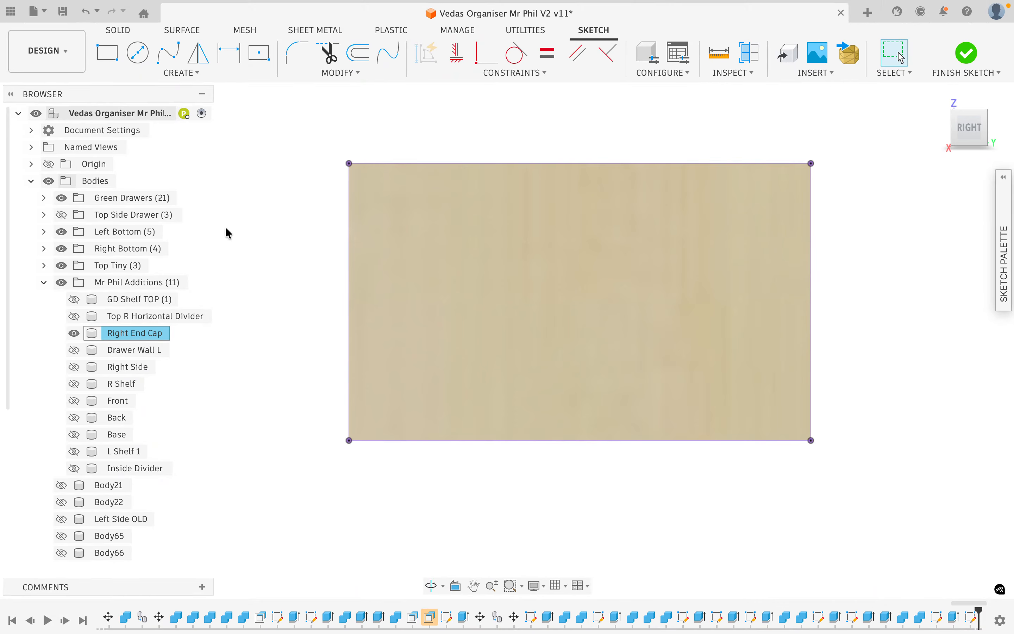
left_click(192, 75)
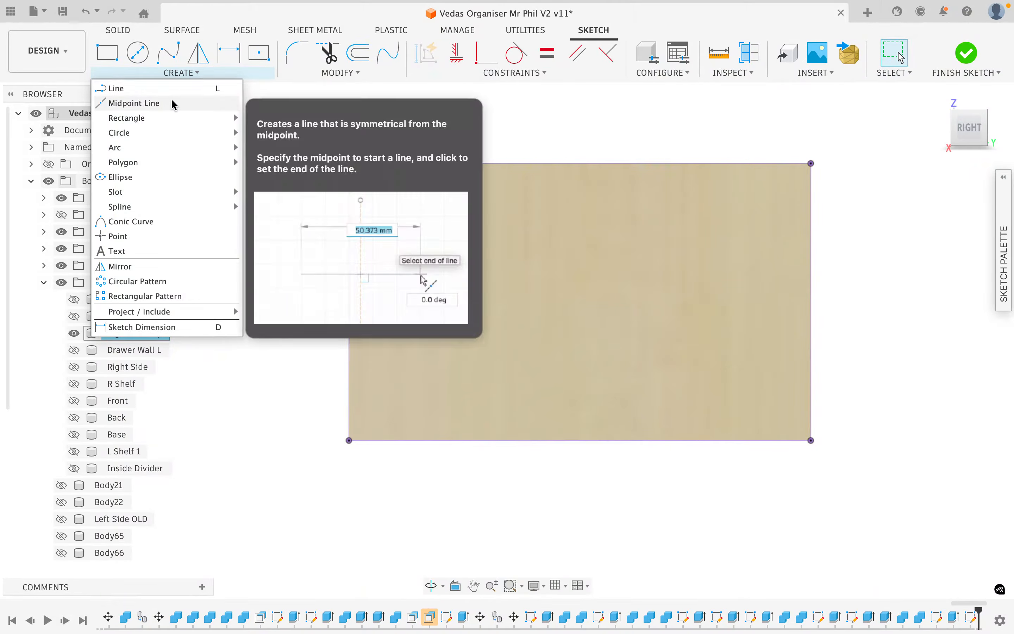
left_click(268, 344)
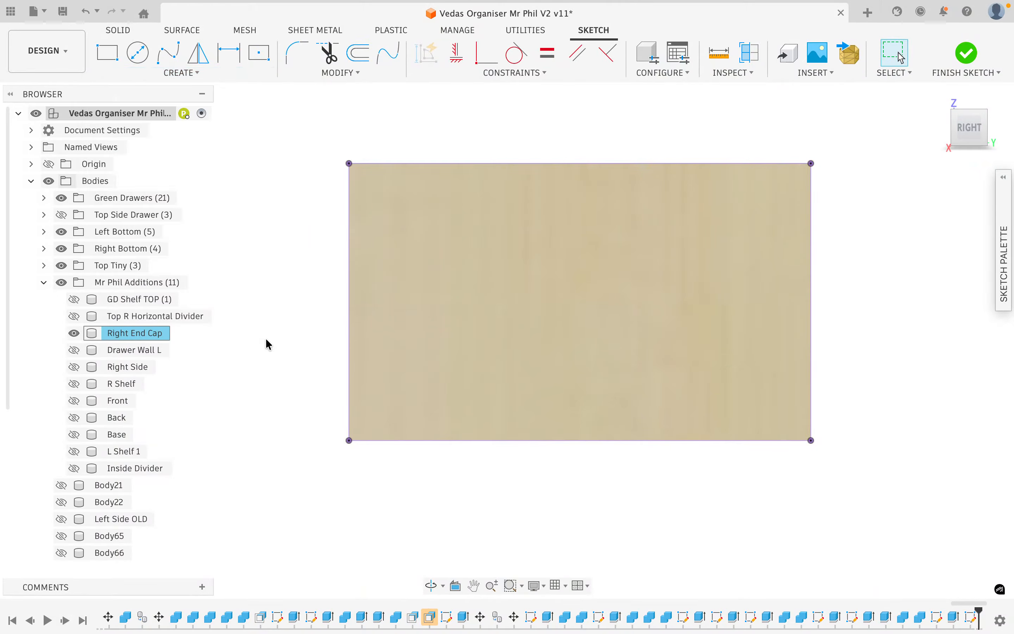
Sketch a vertical line from the upper to the lower edge of the face, about 3.3 mm in from its left edge.
key("l")
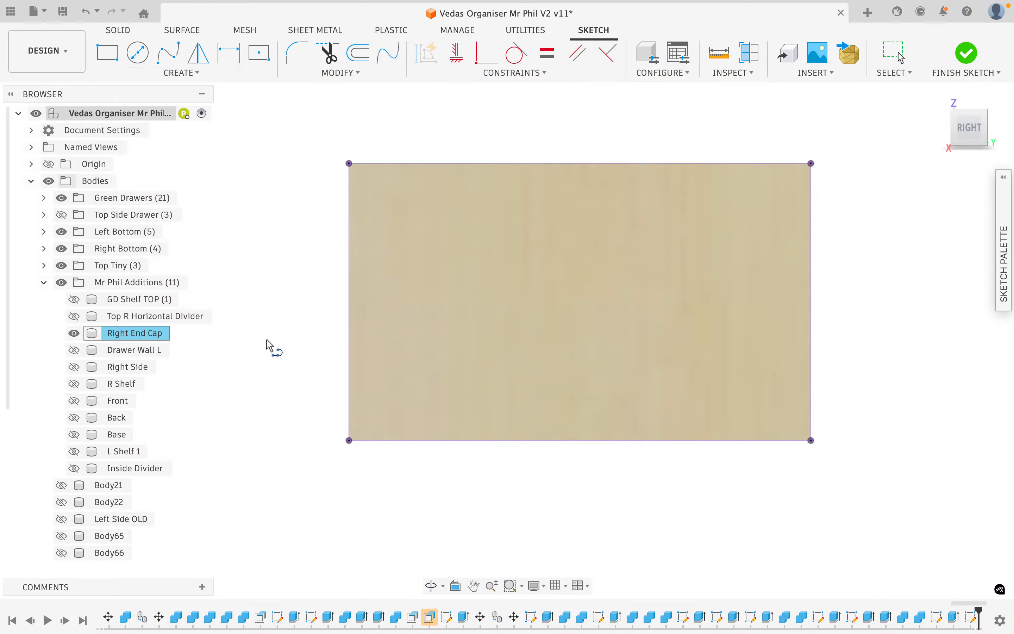
left_click(364, 165)
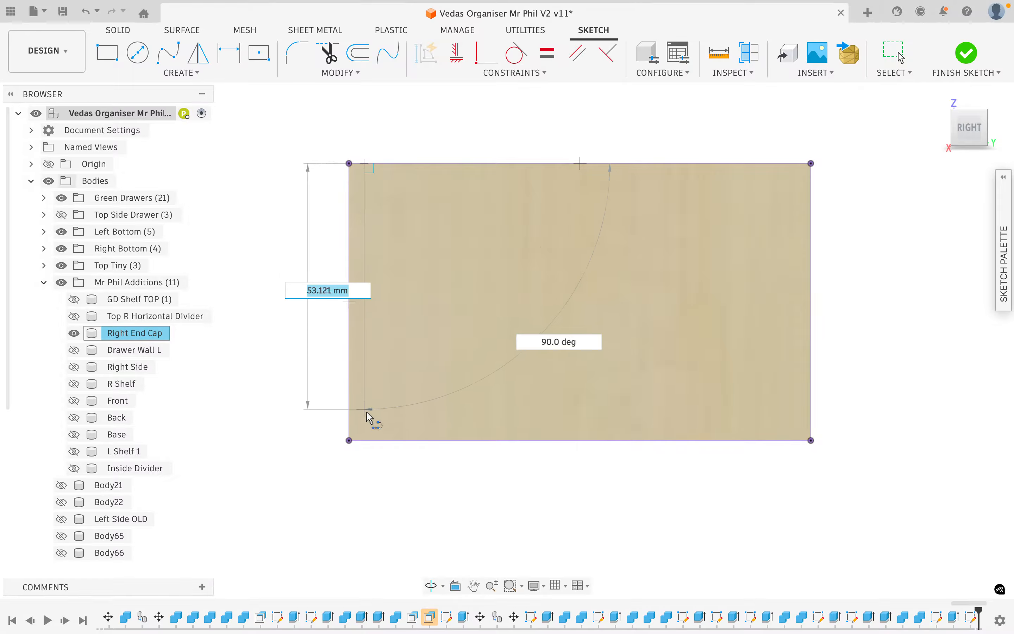
double_click(364, 440)
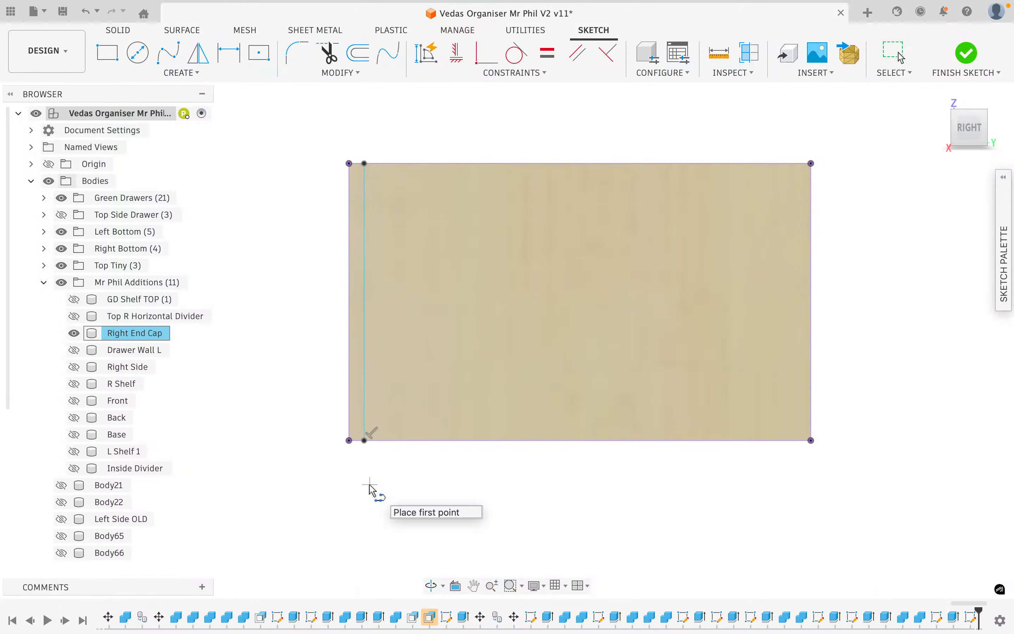
Dimension the vertical line's distance from the left edge of the face to 3 mm.
left_click(192, 73)
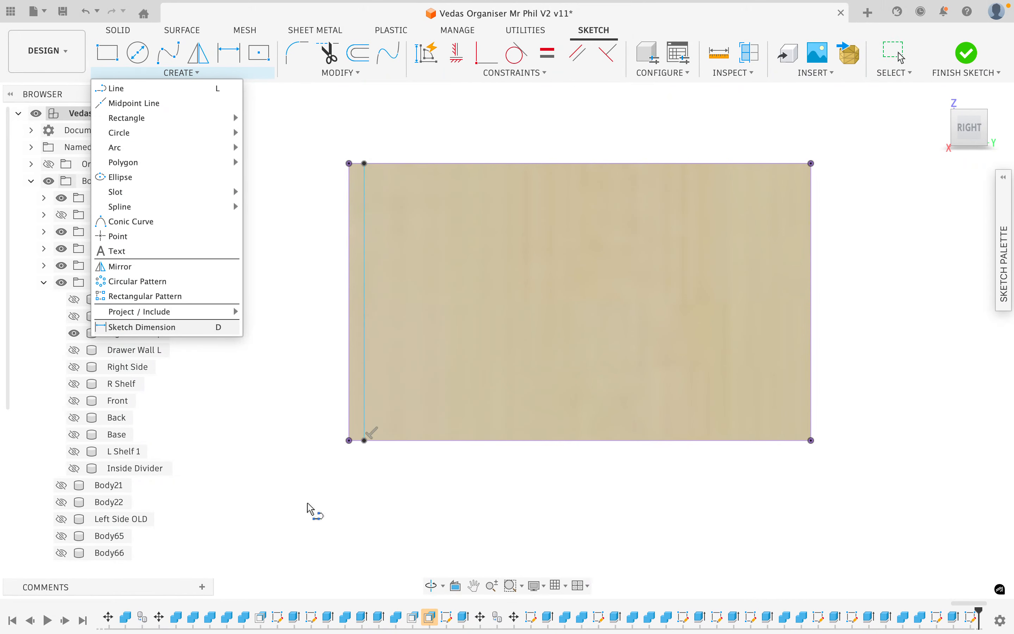
key("d")
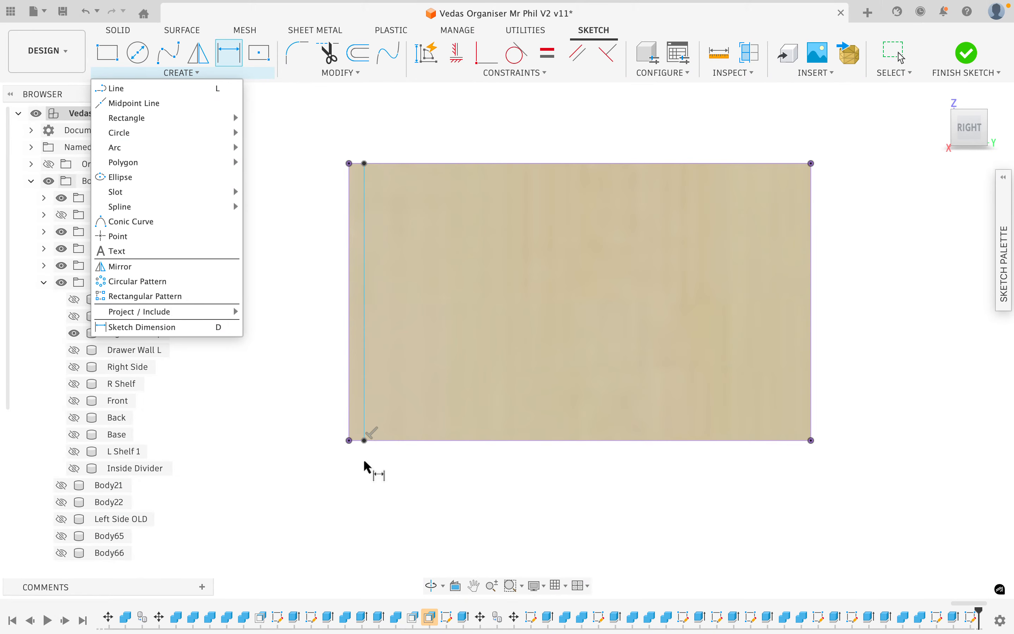
left_click(363, 440)
left_click(350, 440)
left_click(359, 475)
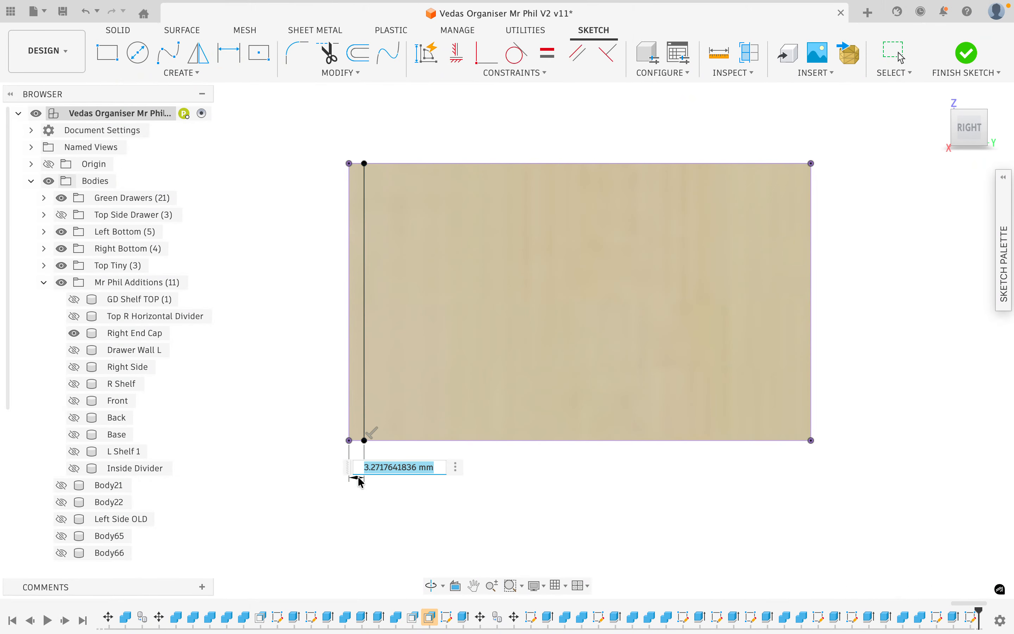
type("3")
key("Return")
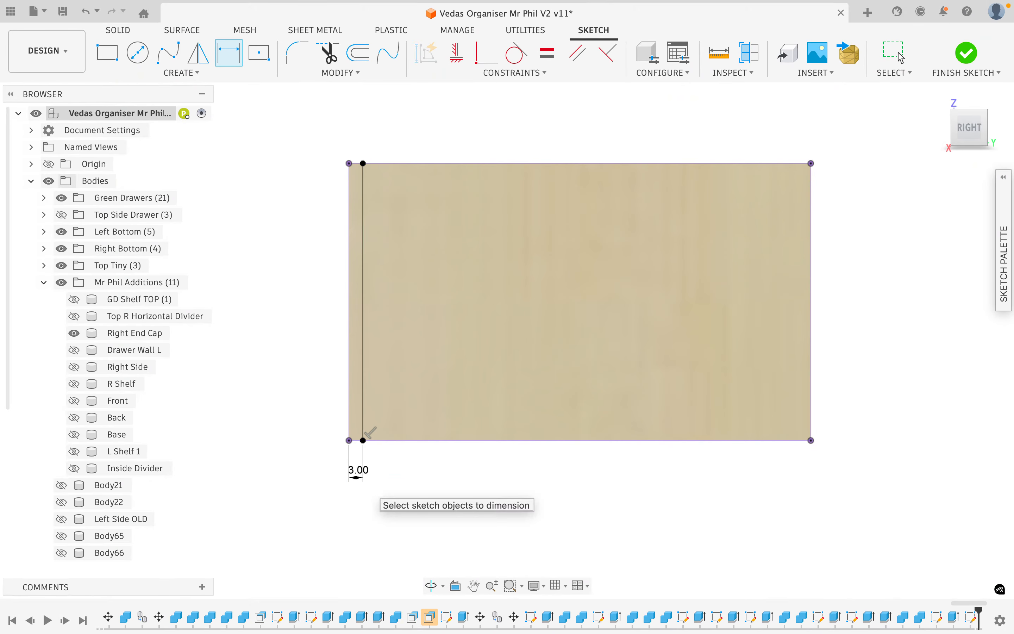
Sketch a short horizontal line from the vertical line to the face's left edge, about 11 mm below the upper corner.
key("l")
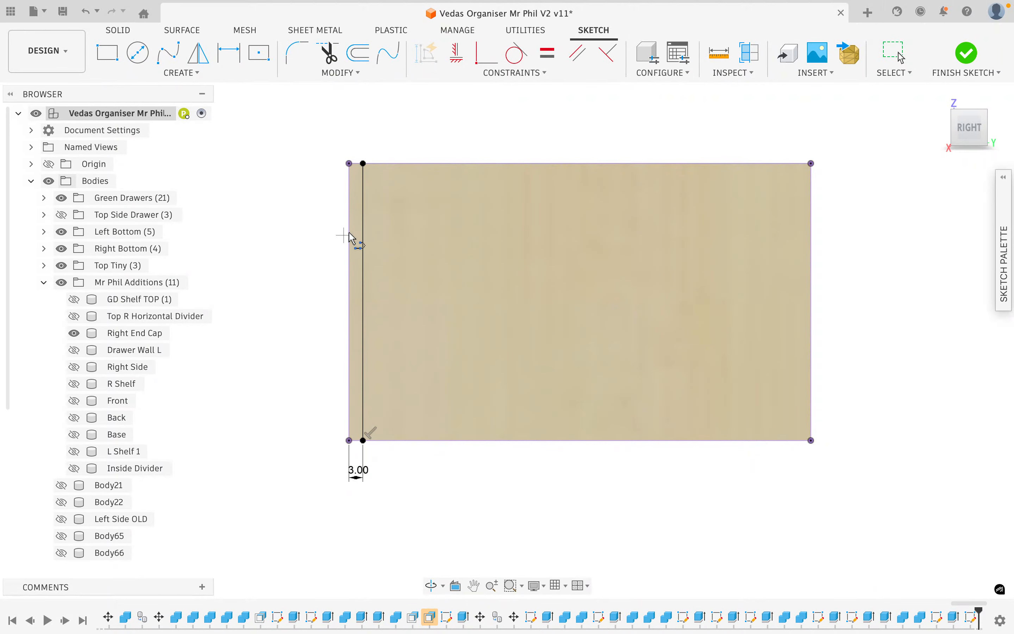
left_click(362, 214)
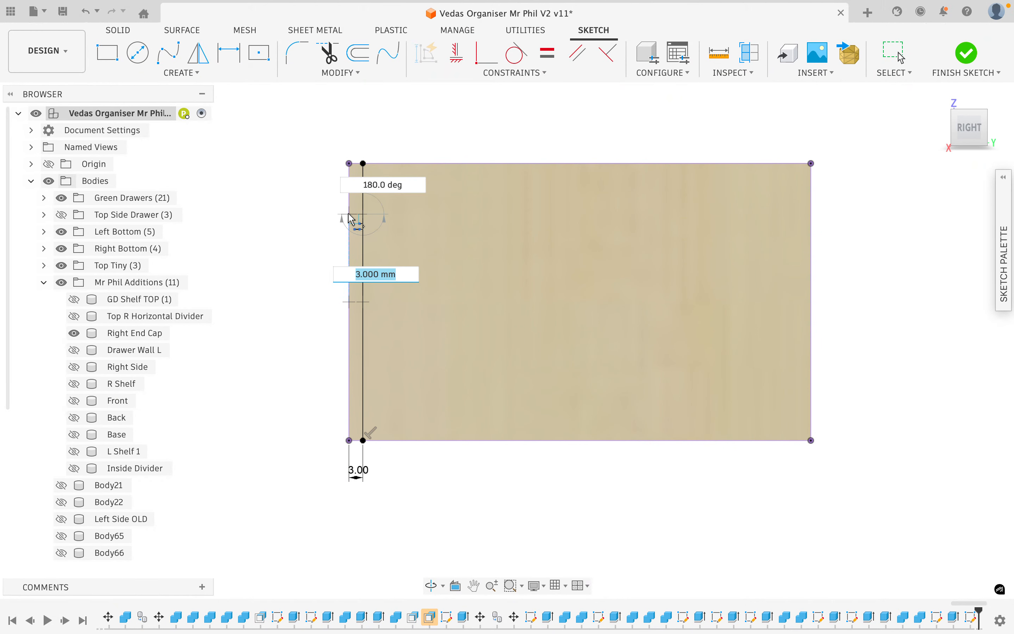
double_click(348, 214)
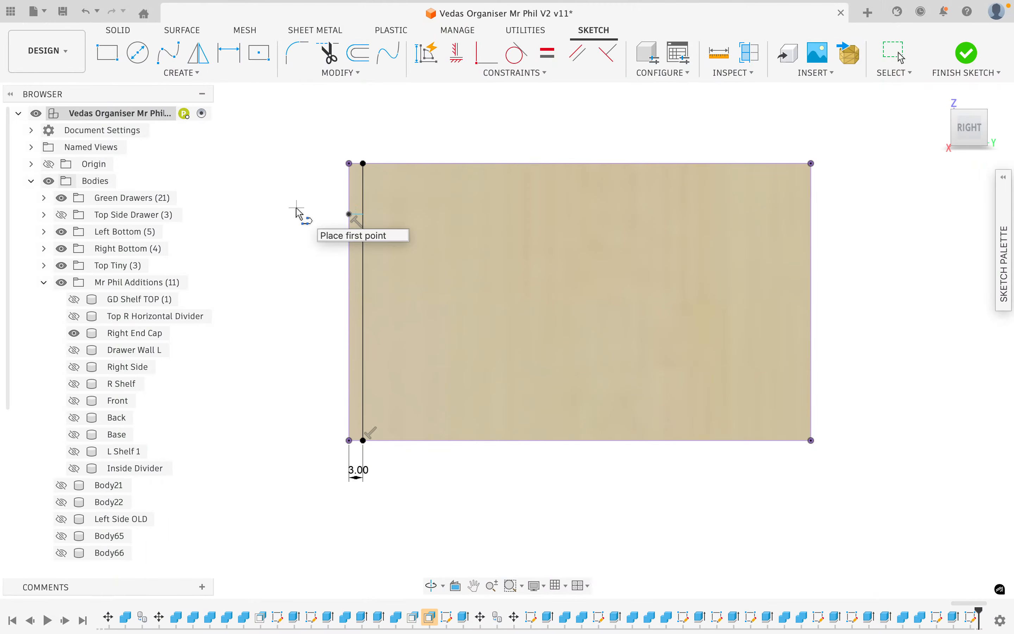
Dimension the short horizontal line's distance from the face's upper-left corner to 10 mm.
key("d")
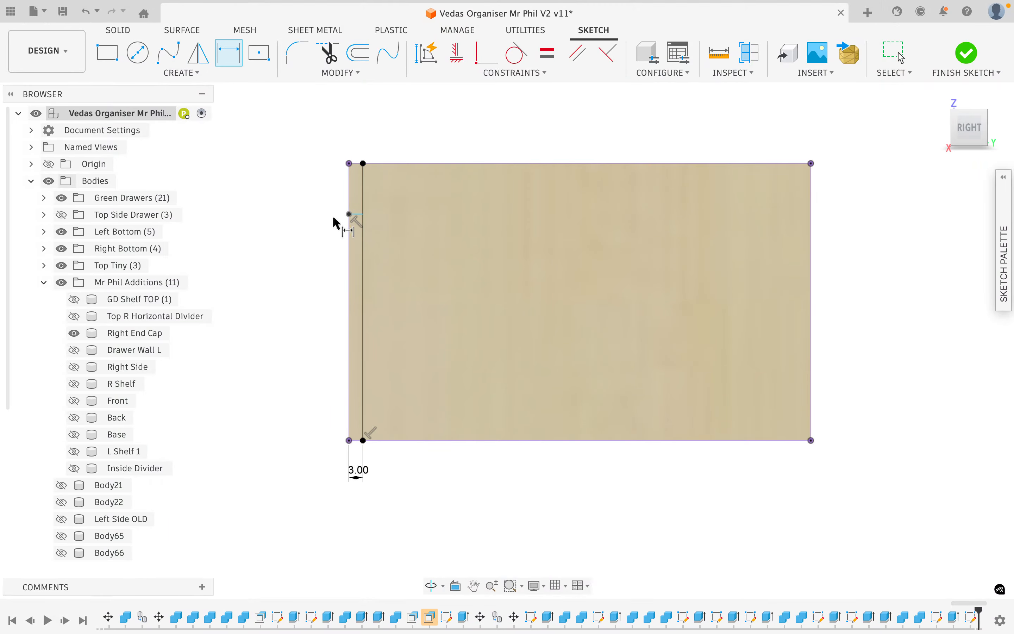
left_click(349, 214)
left_click(349, 163)
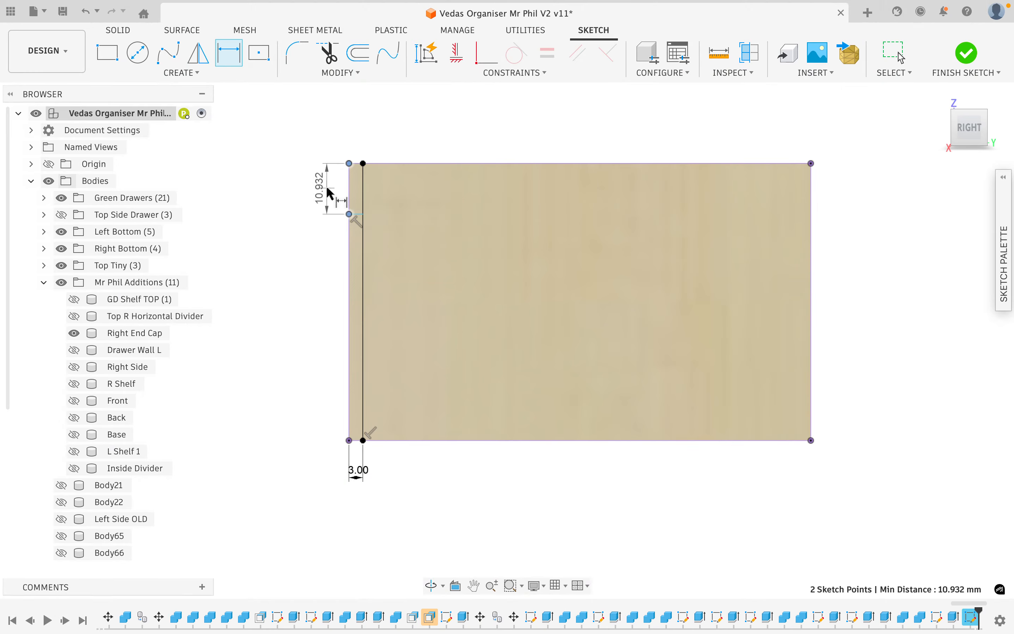
left_click(327, 189)
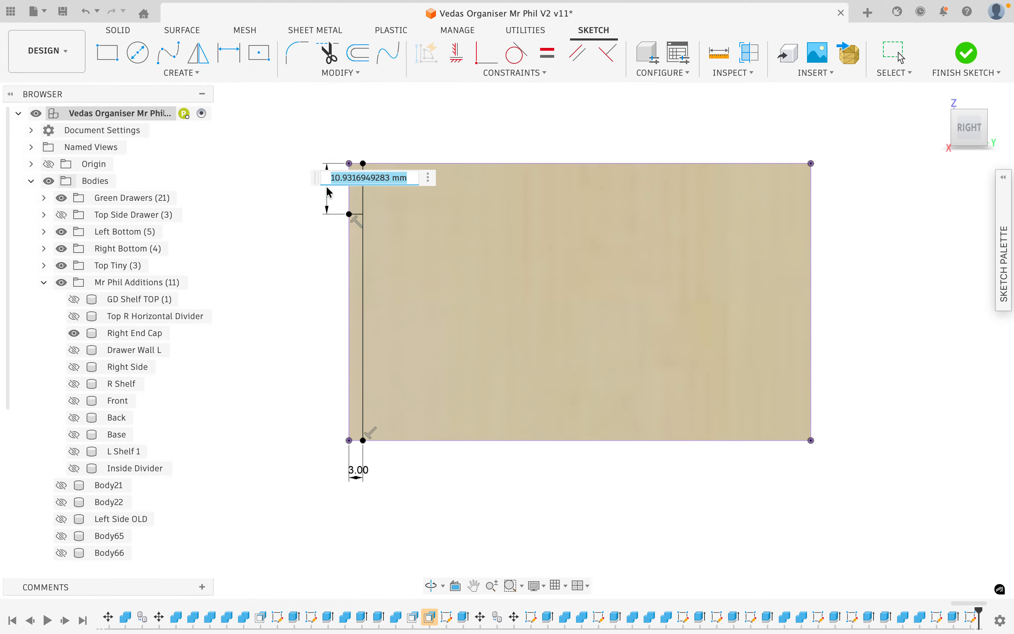
type("10")
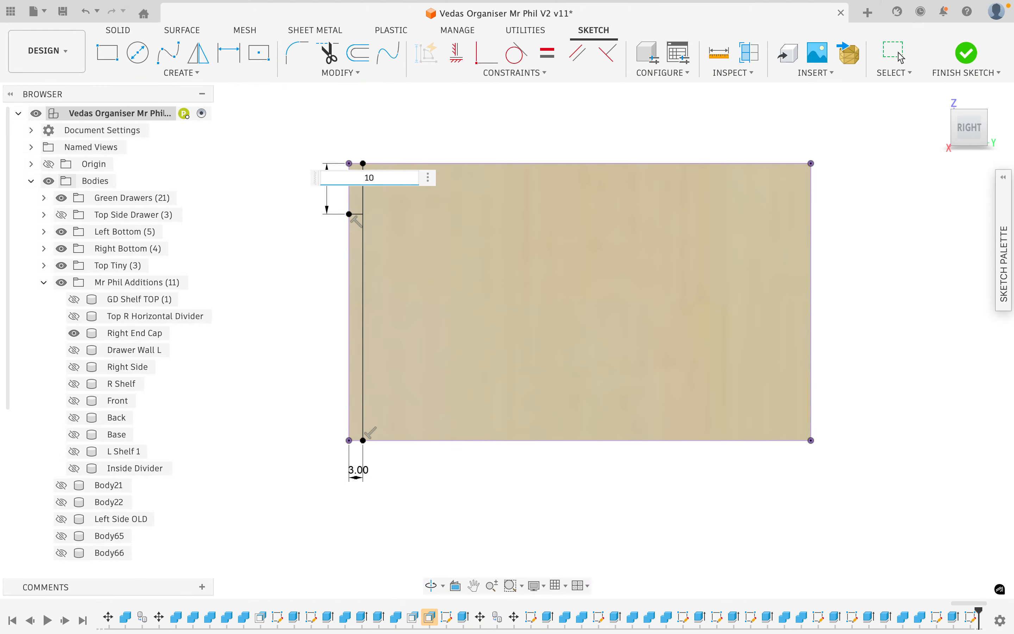
key("Return")
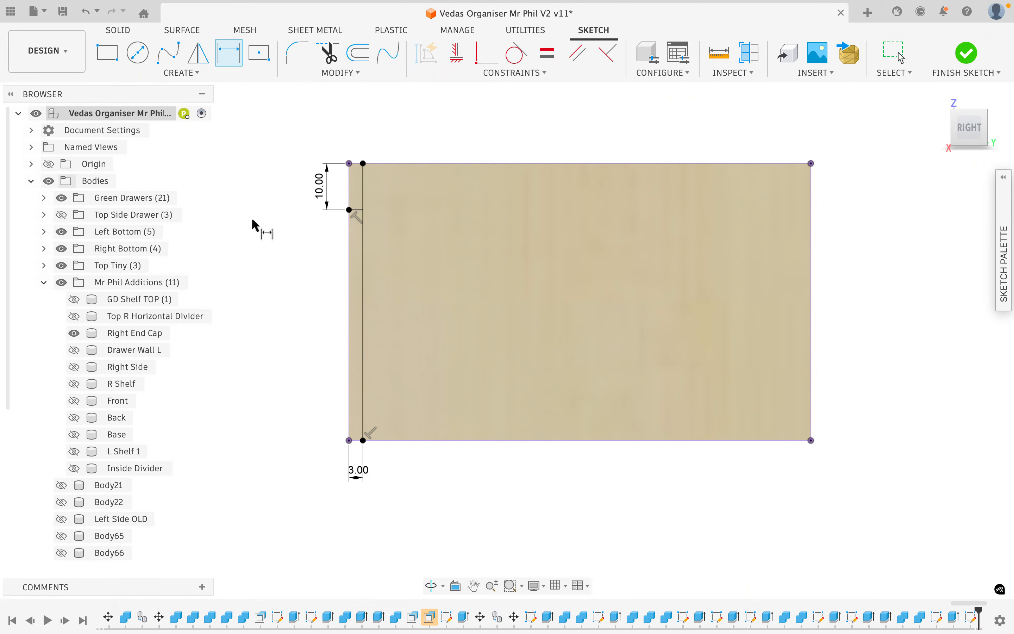
Start a rectangular sketch pattern of the short horizontal line, using the long vertical line as its direction.
left_click(194, 75)
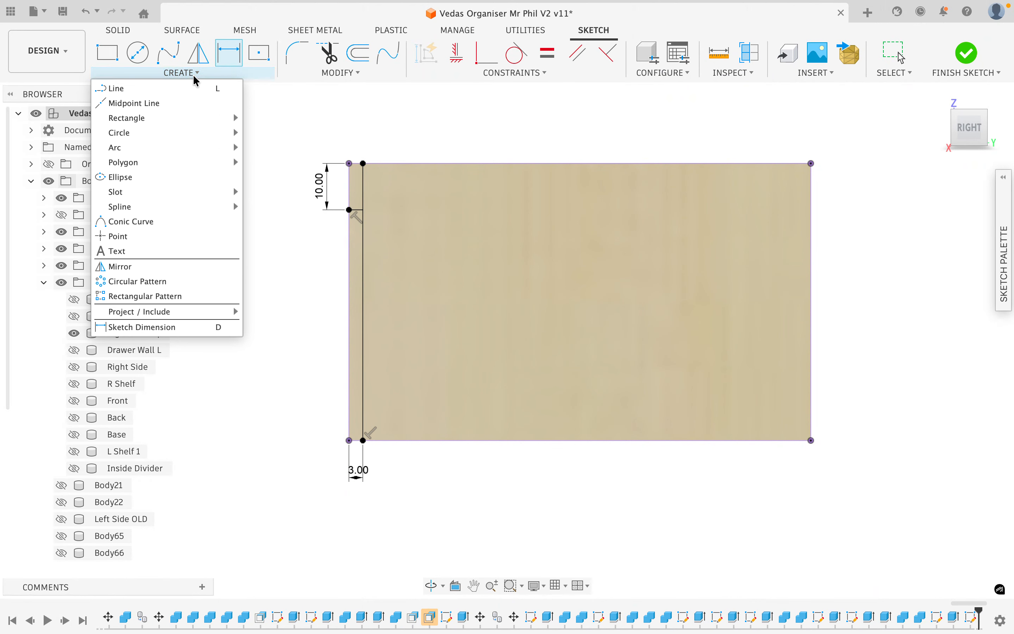
left_click(160, 297)
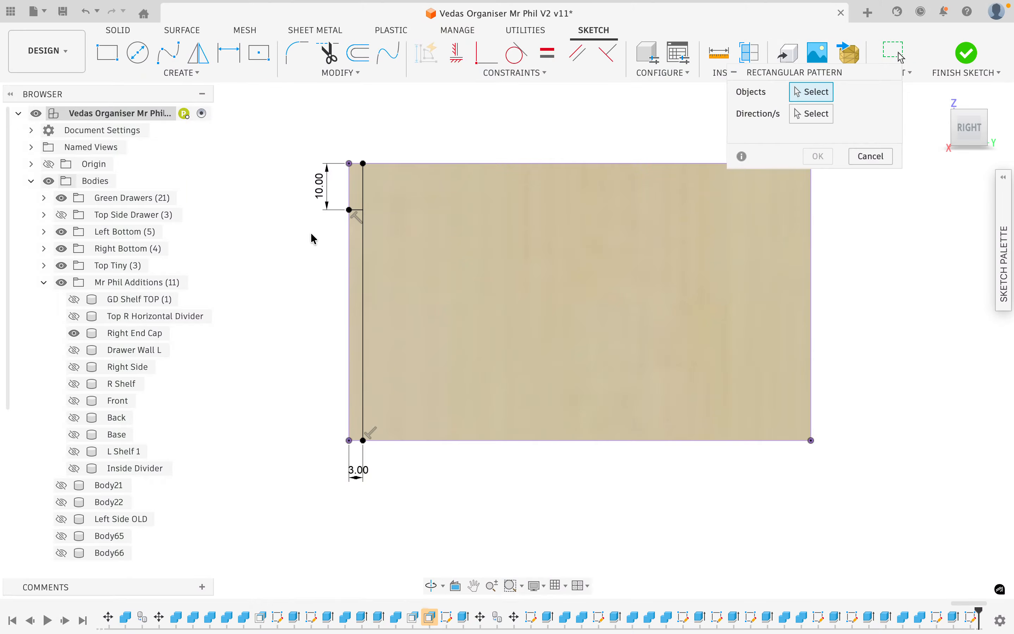
scroll(358, 209, "up", 3)
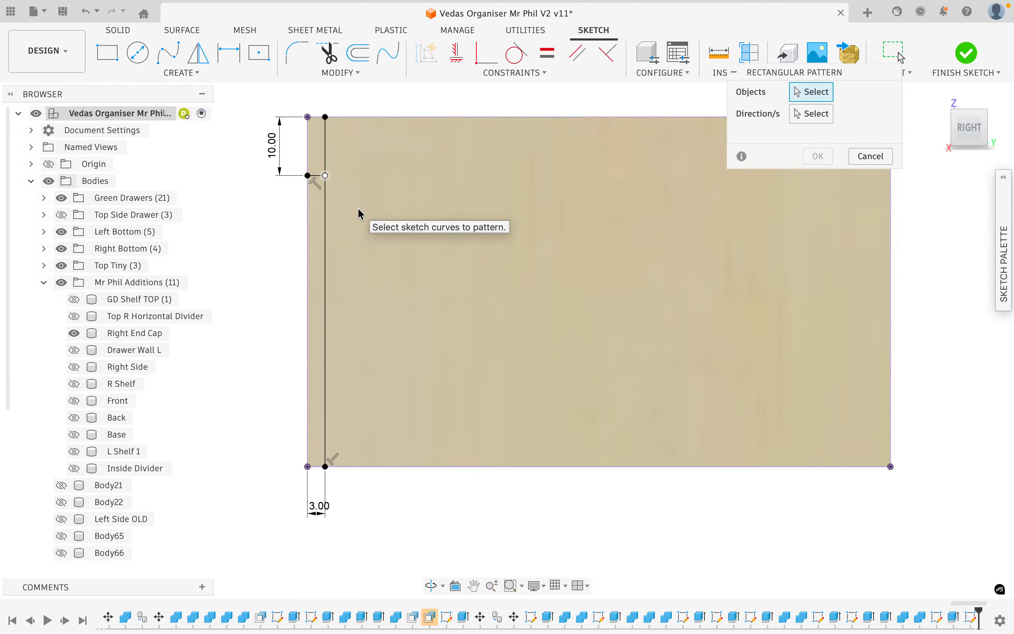
scroll(312, 178, "up", 3)
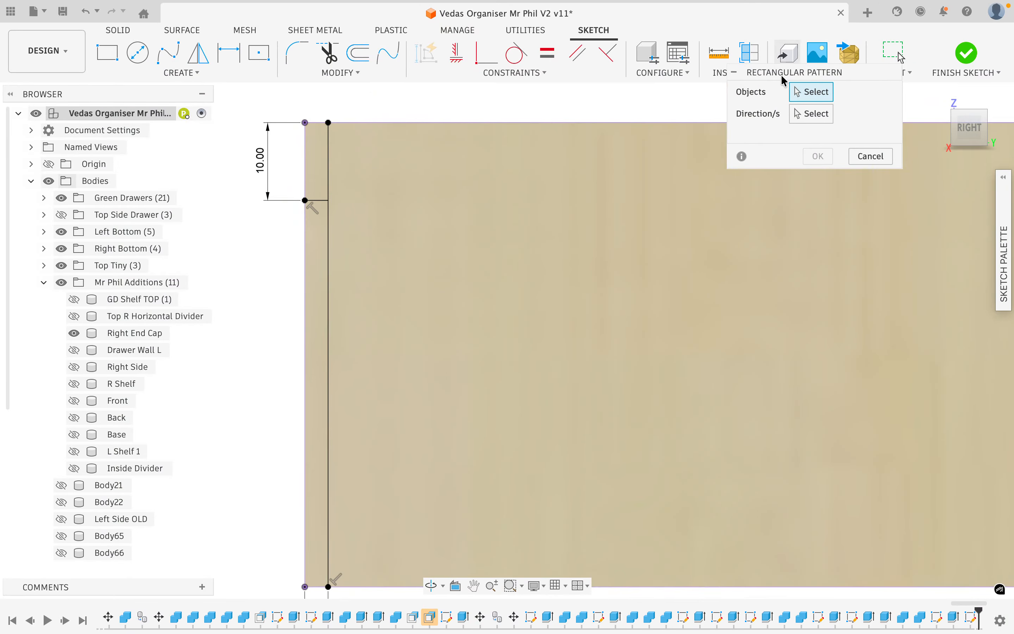
left_click(316, 200)
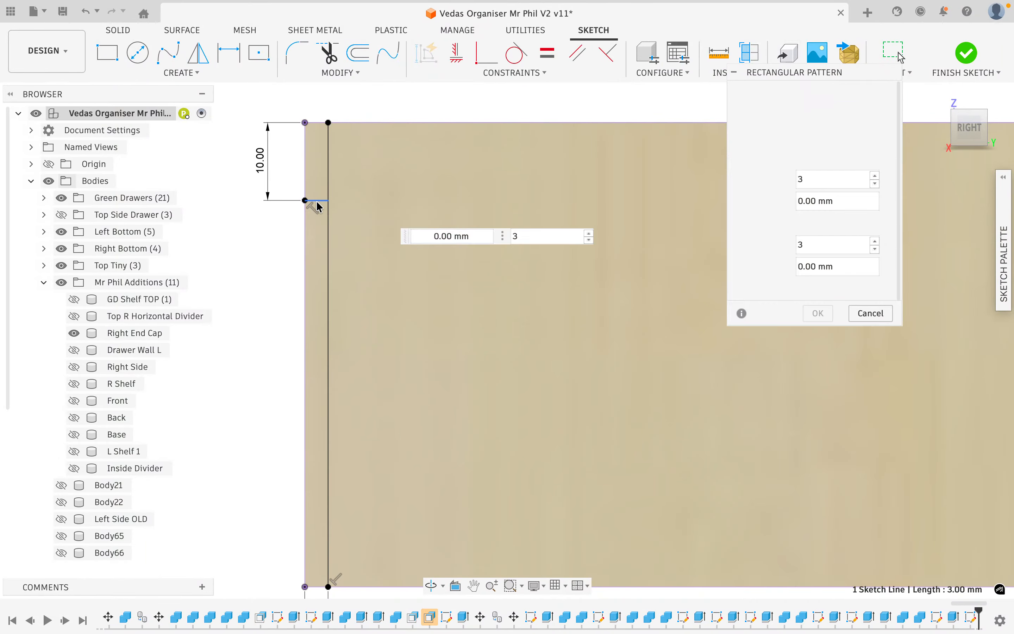
left_click(818, 115)
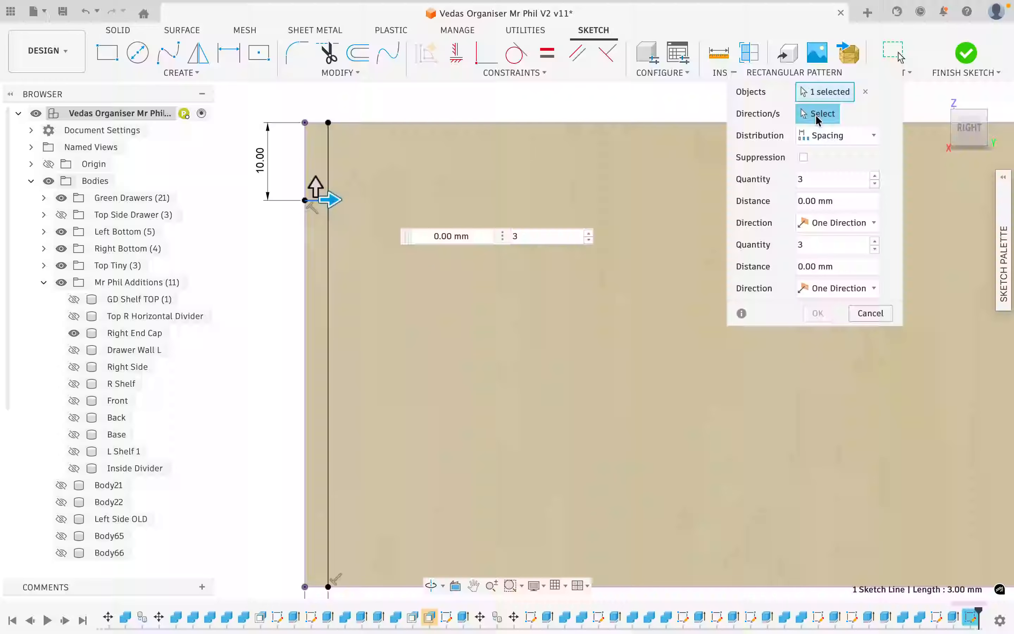
left_click(329, 309)
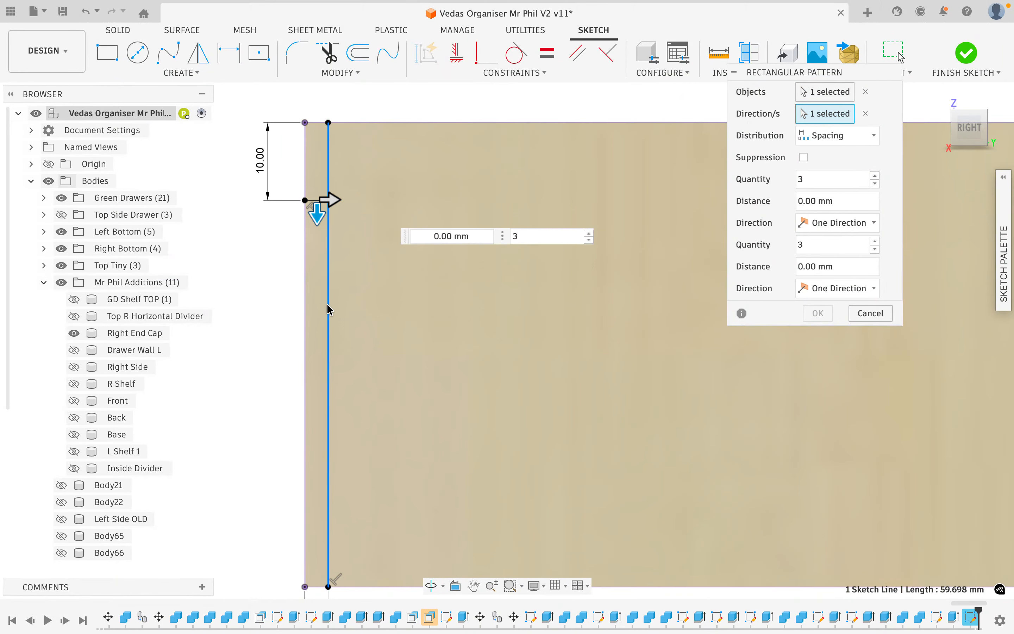
Try a pattern spacing of about 8 mm down the vertical line.
scroll(327, 305, "down", 2)
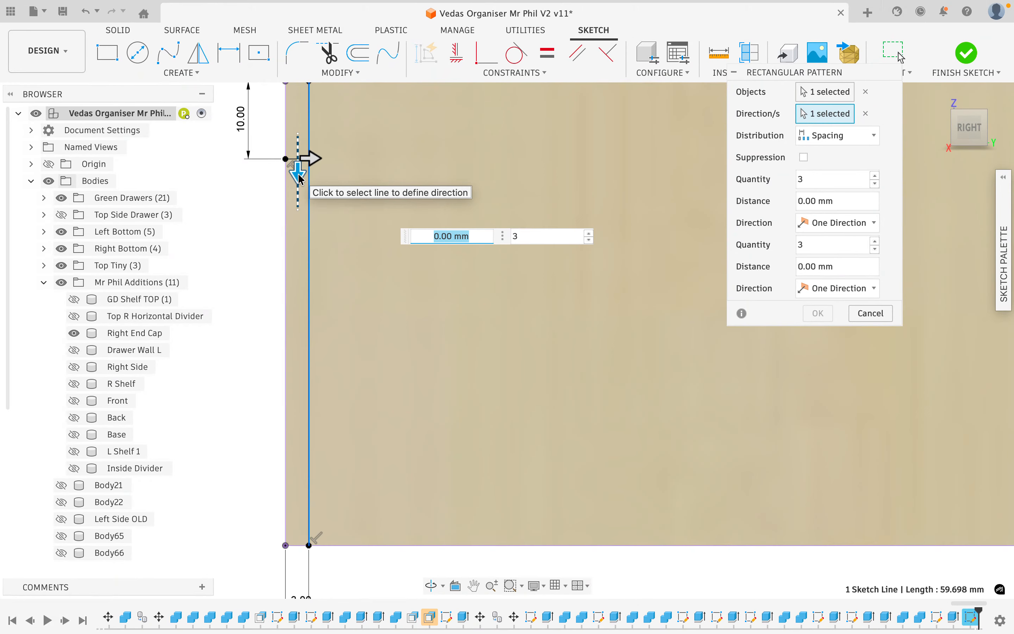
left_click_drag(300, 178, 301, 232)
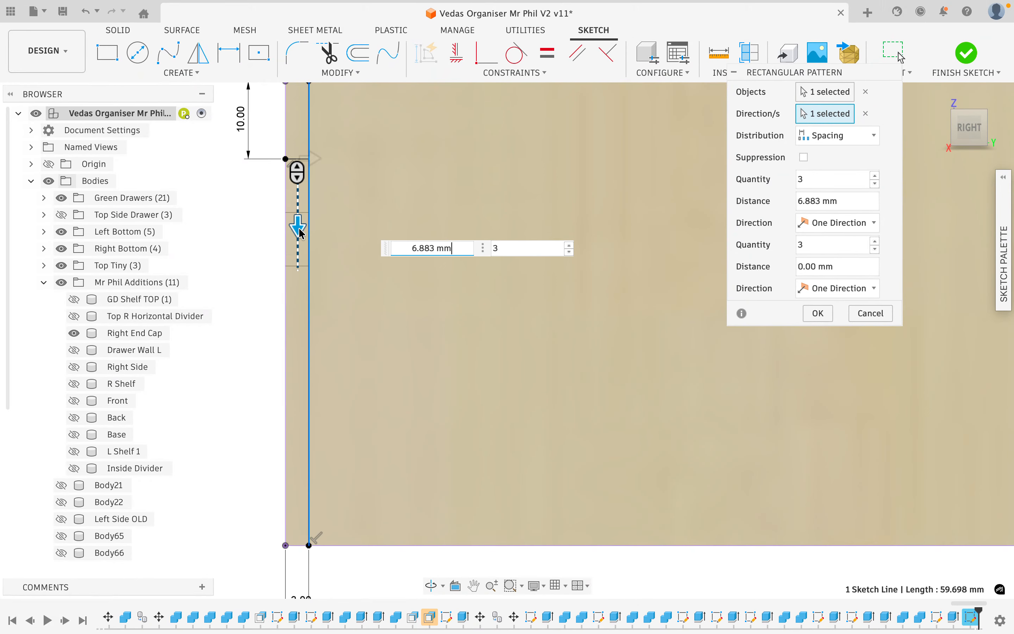
key("Tab")
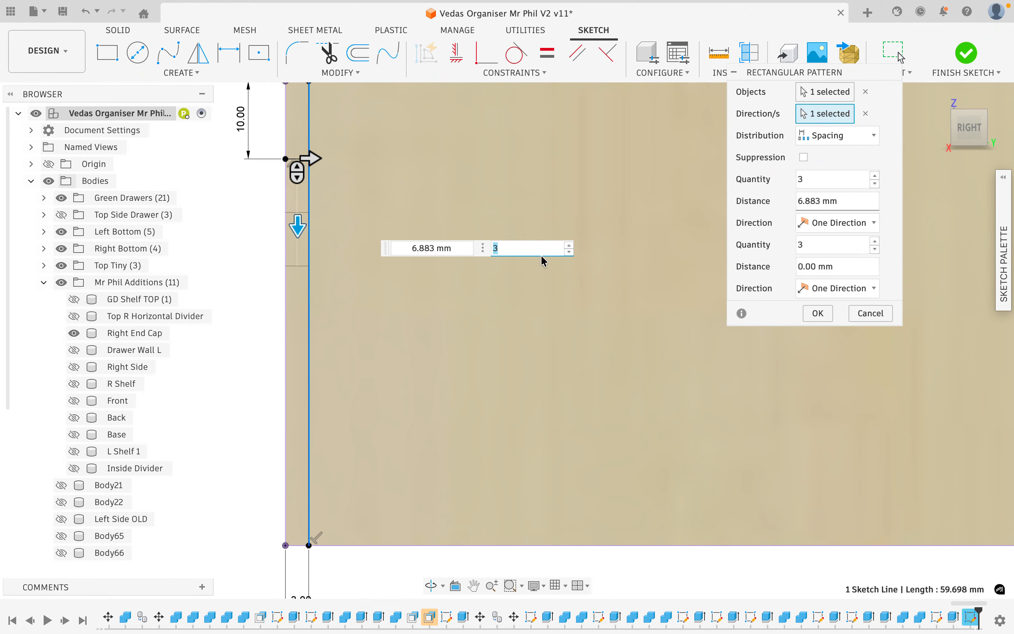
mouse_move(298, 233)
left_mouse_down()
mouse_move(298, 281)
mouse_move(299, 232)
mouse_move(299, 242)
left_mouse_up()
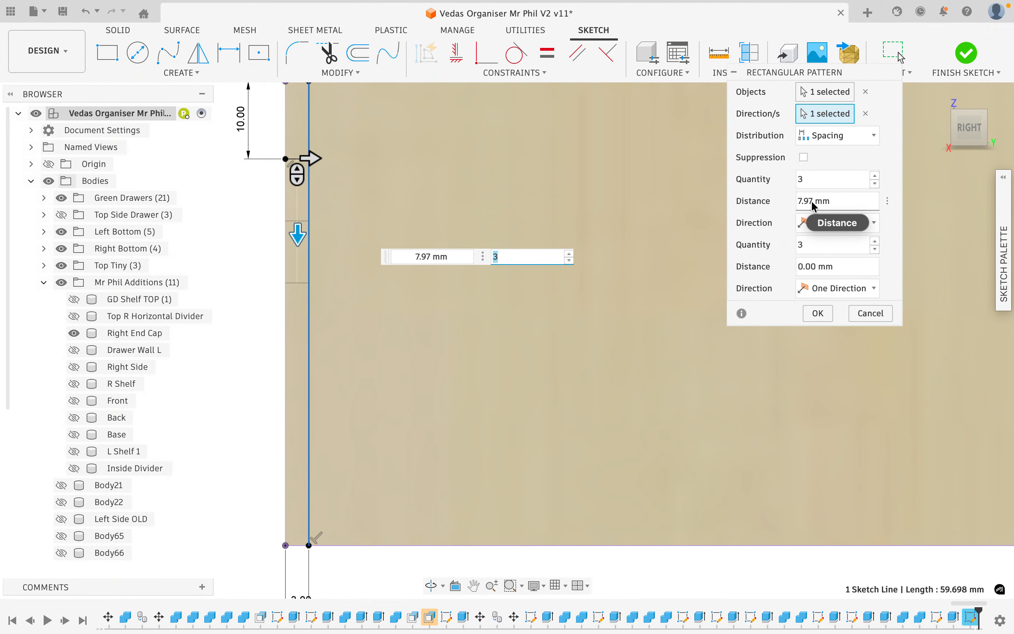
Try the Extent distribution for the line pattern, and return it to Spacing.
left_click(873, 135)
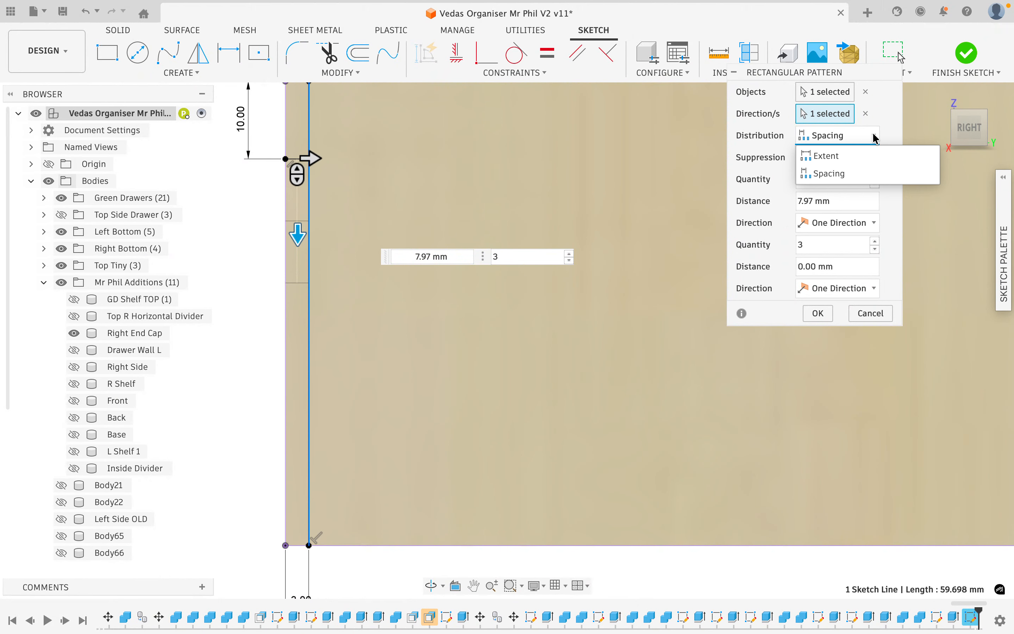
left_click(852, 155)
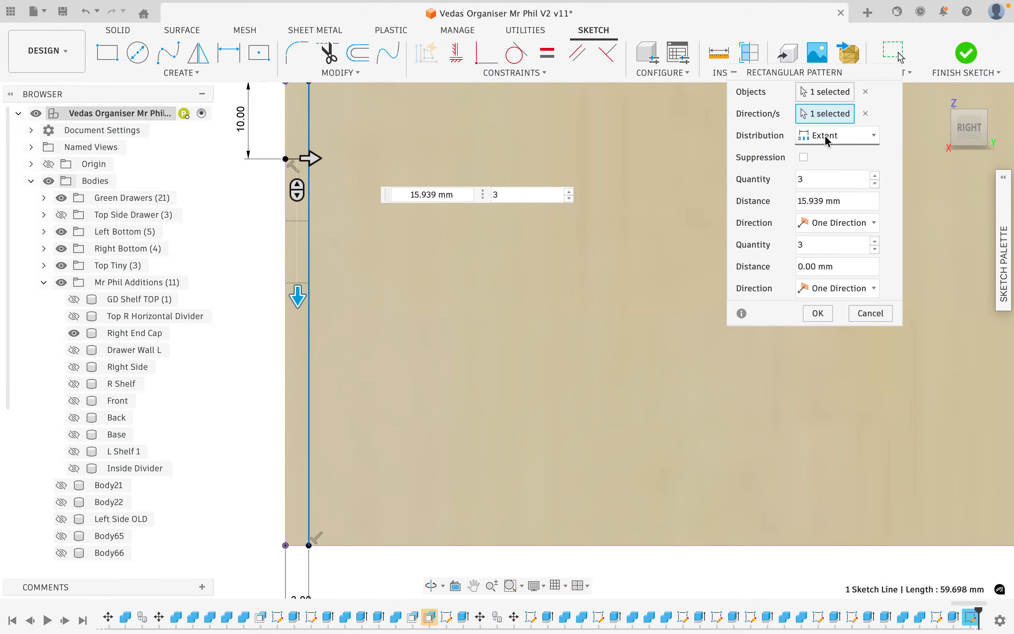
left_click(873, 135)
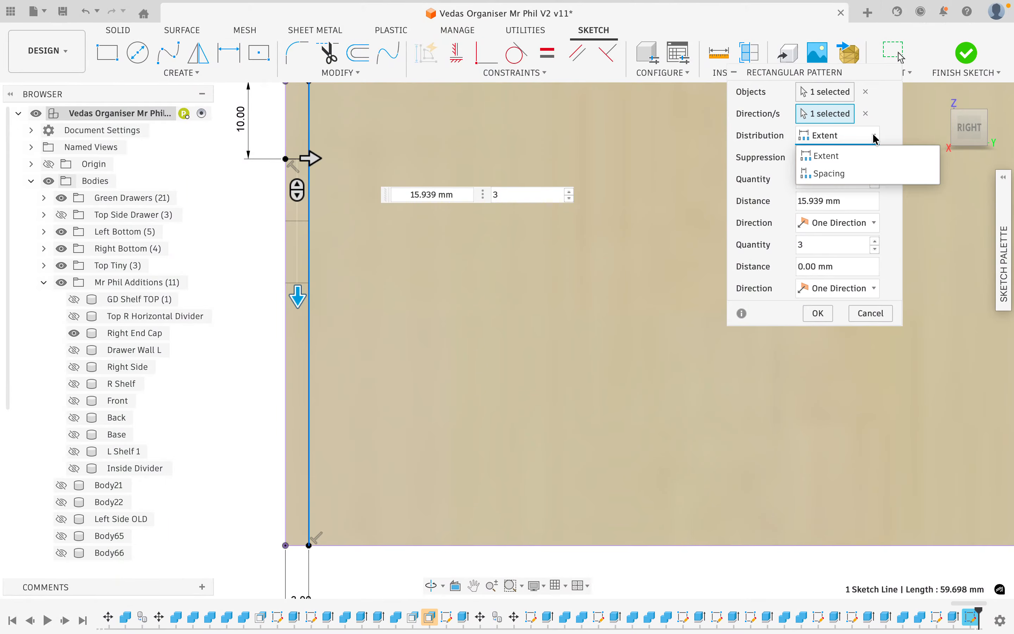
left_click(835, 172)
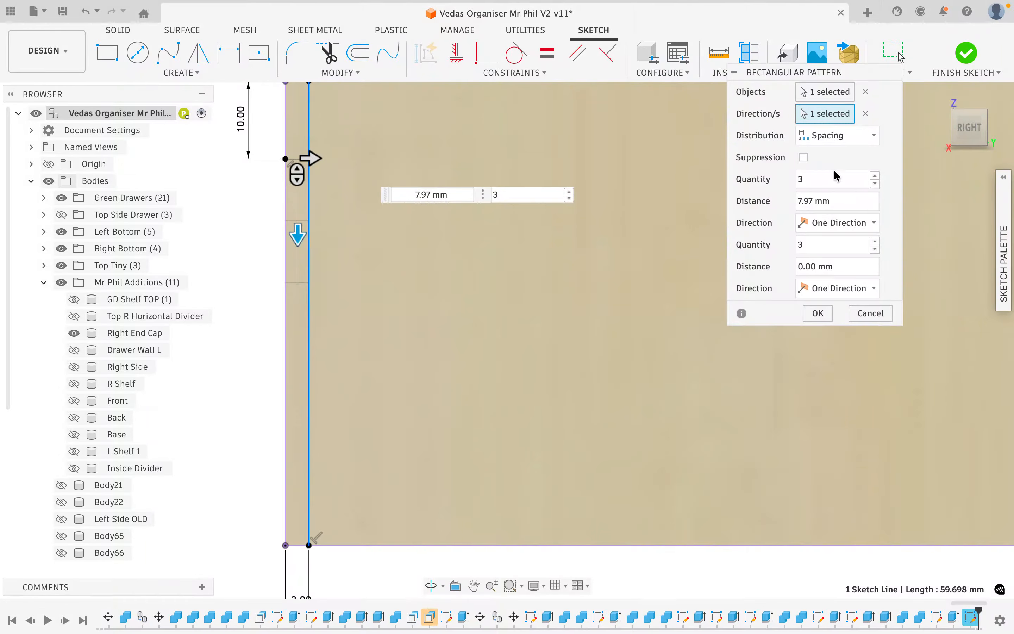
Pattern the short line with a quantity of 5 at 10 mm spacing, and finish the sketch.
left_click(812, 201)
type("10")
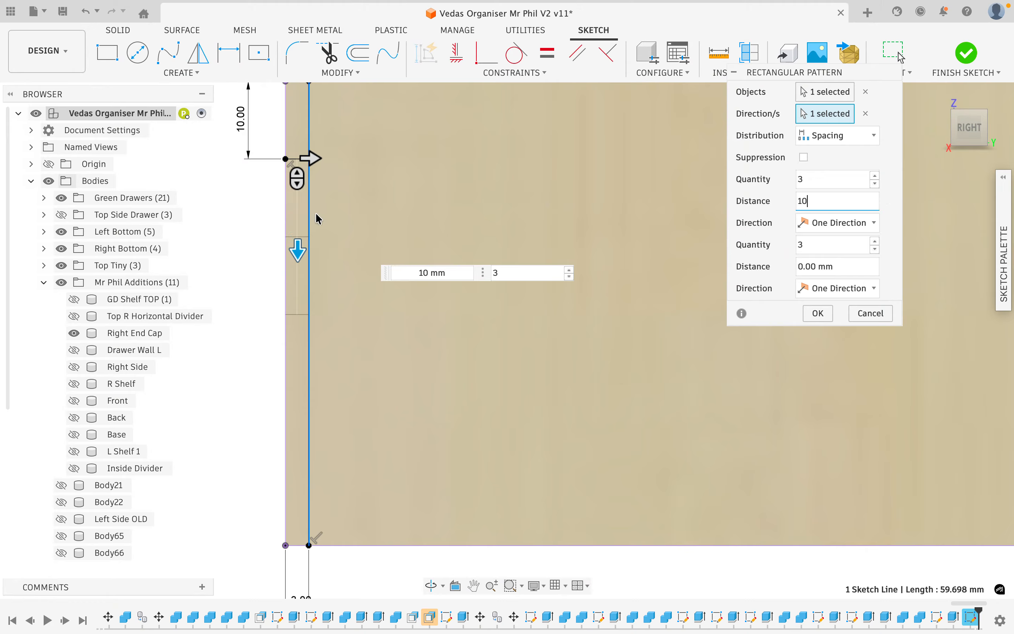
scroll(298, 182, "up", 2)
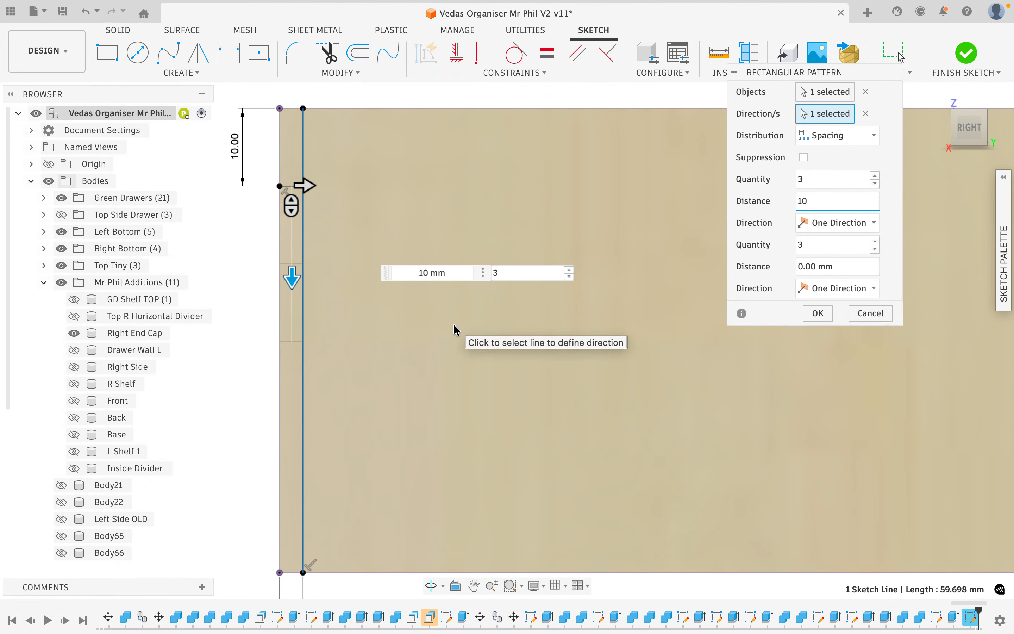
scroll(453, 323, "down", 4)
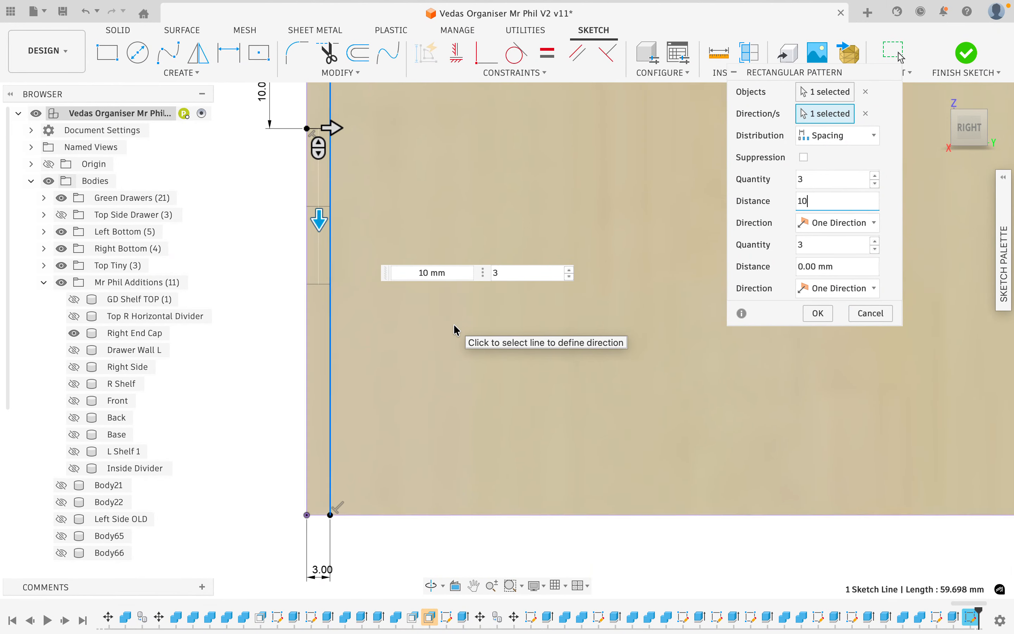
left_click(569, 270)
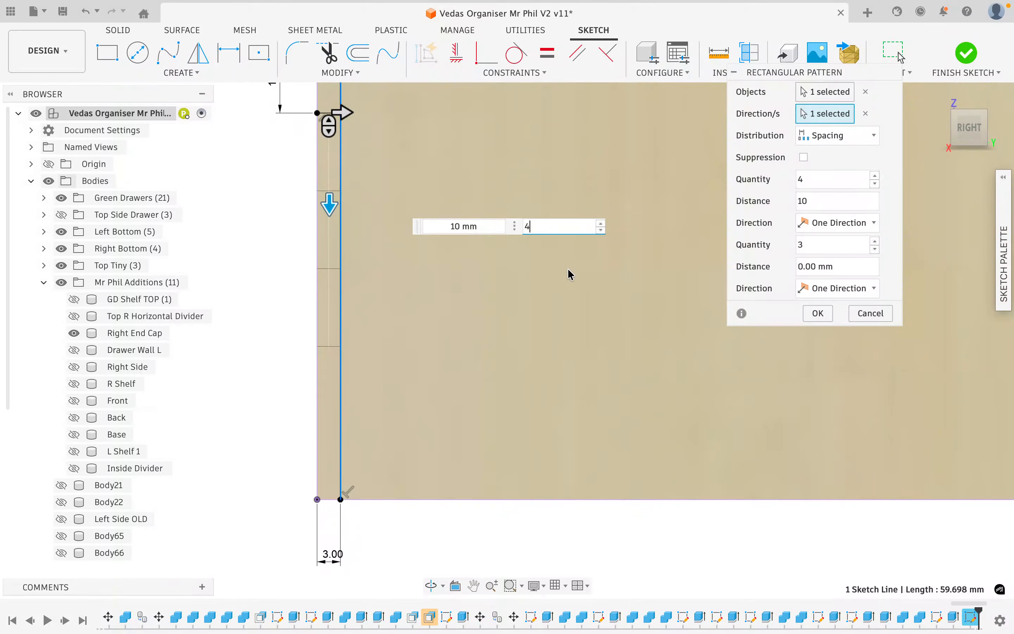
left_click(878, 176)
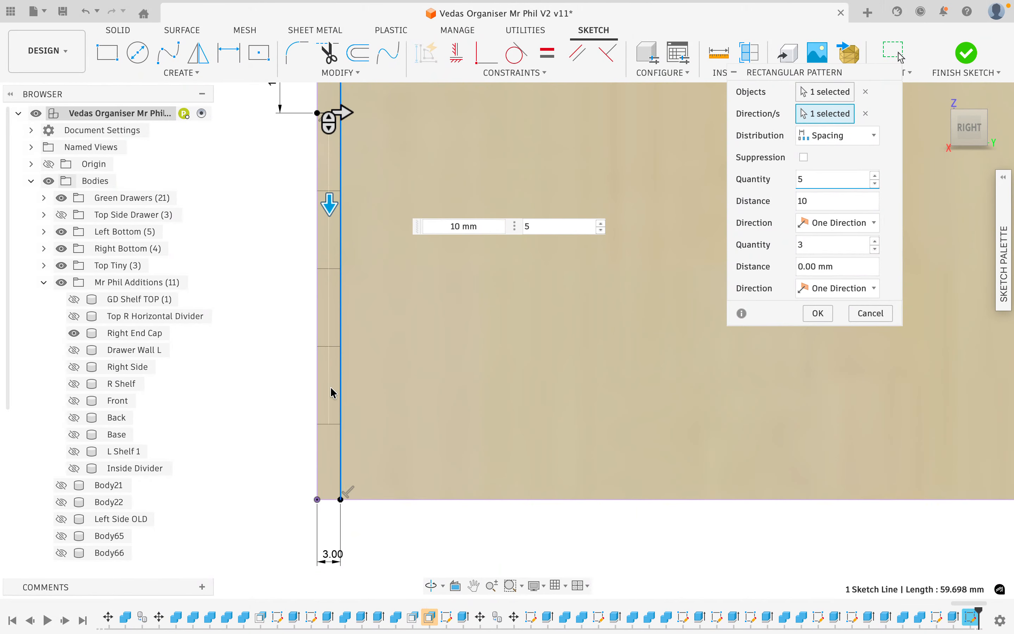
scroll(330, 385, "up", 4)
scroll(329, 385, "down", 4)
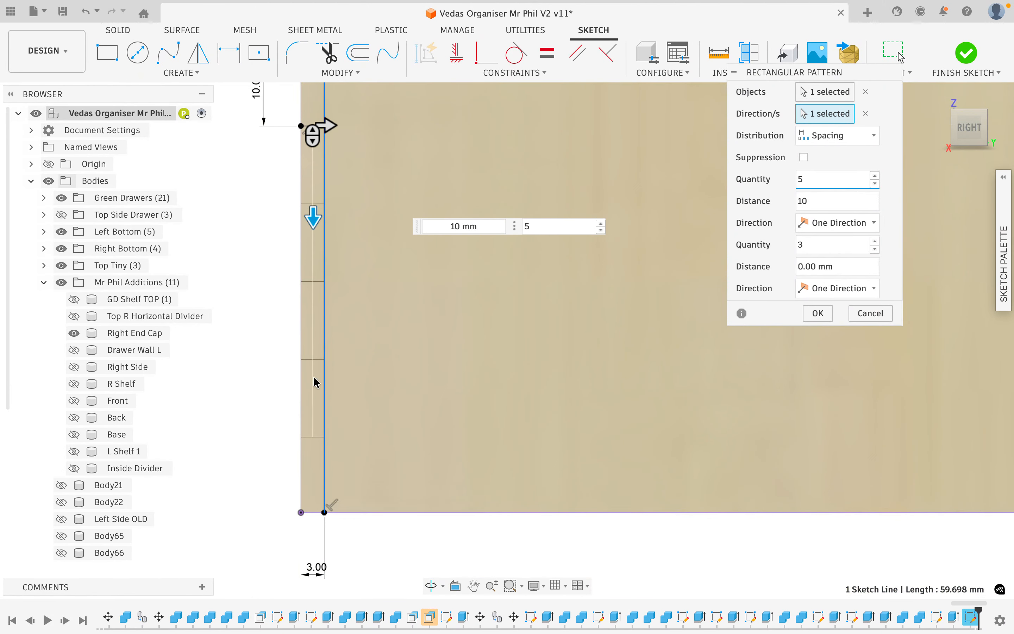
left_click(818, 314)
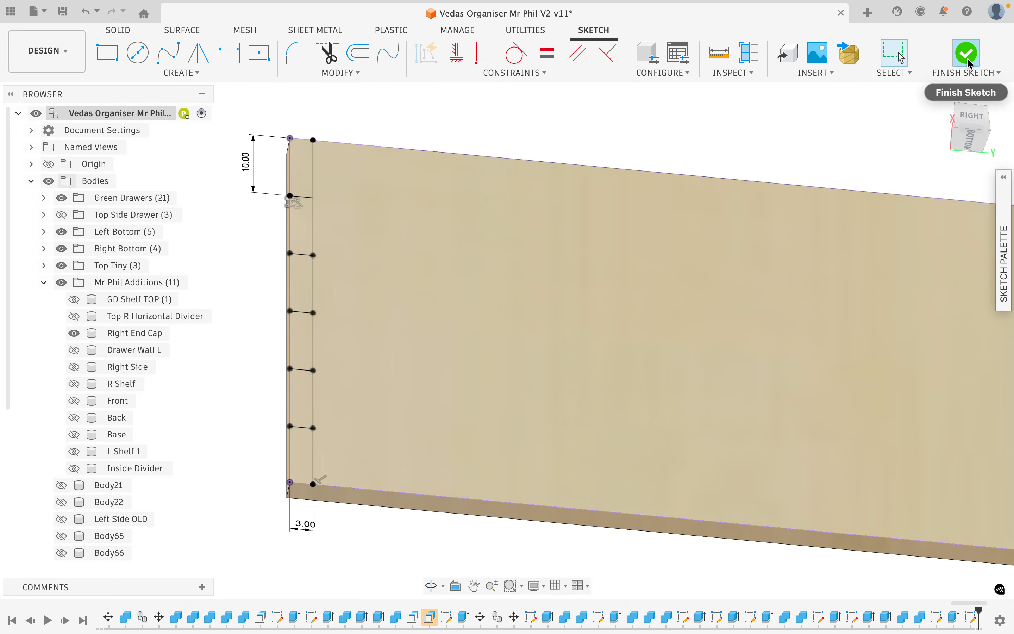
left_click(967, 59)
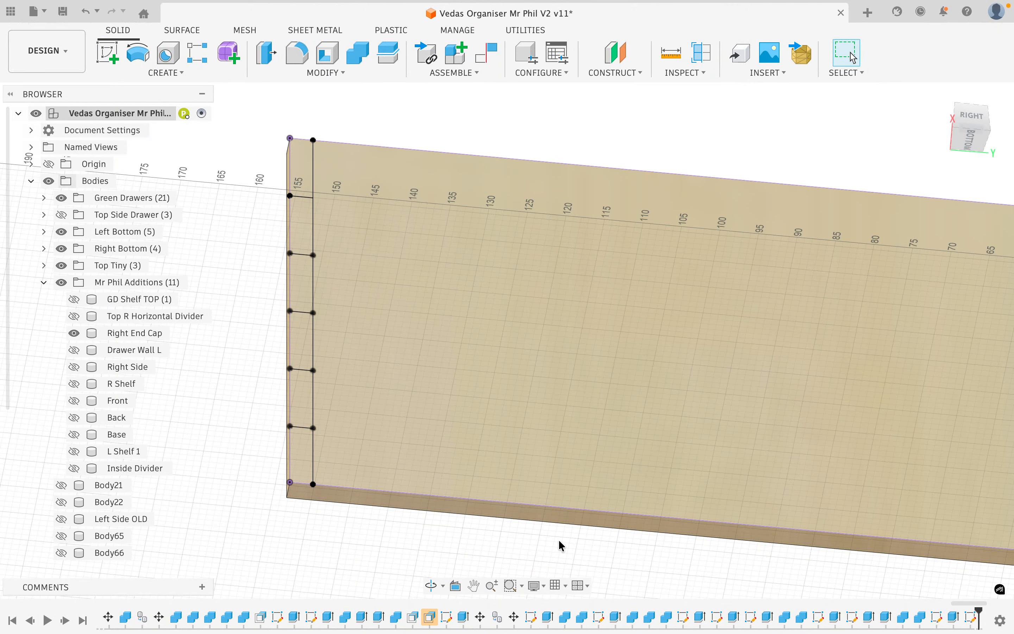
Start an Extrude on the second, fourth and sixth finger-joint rectangles, counted from the upper corner of the end cap.
key("e")
left_click(302, 397)
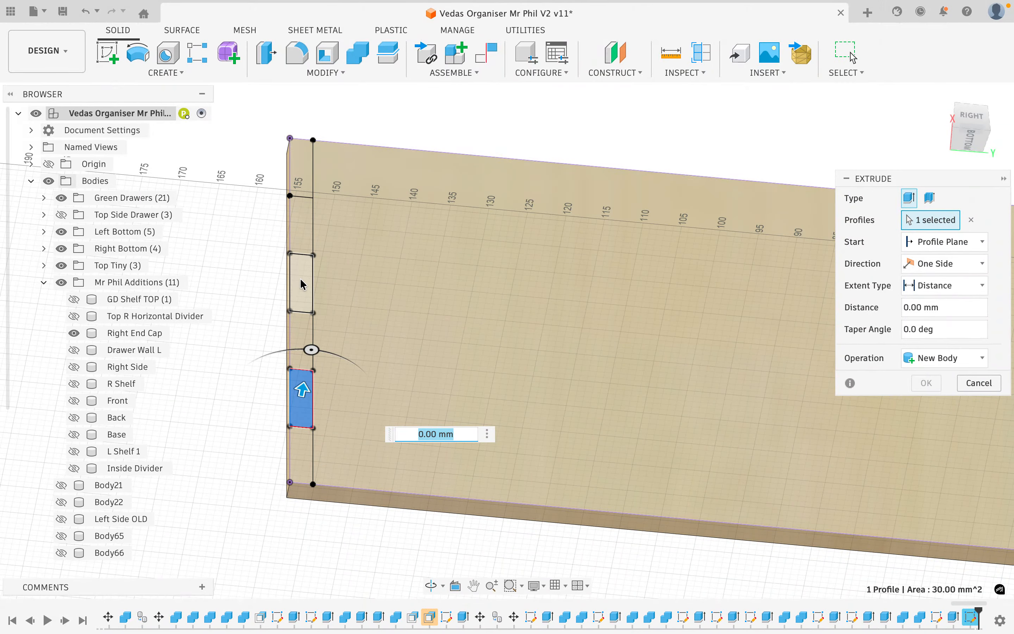
left_click(300, 425)
left_click(300, 449)
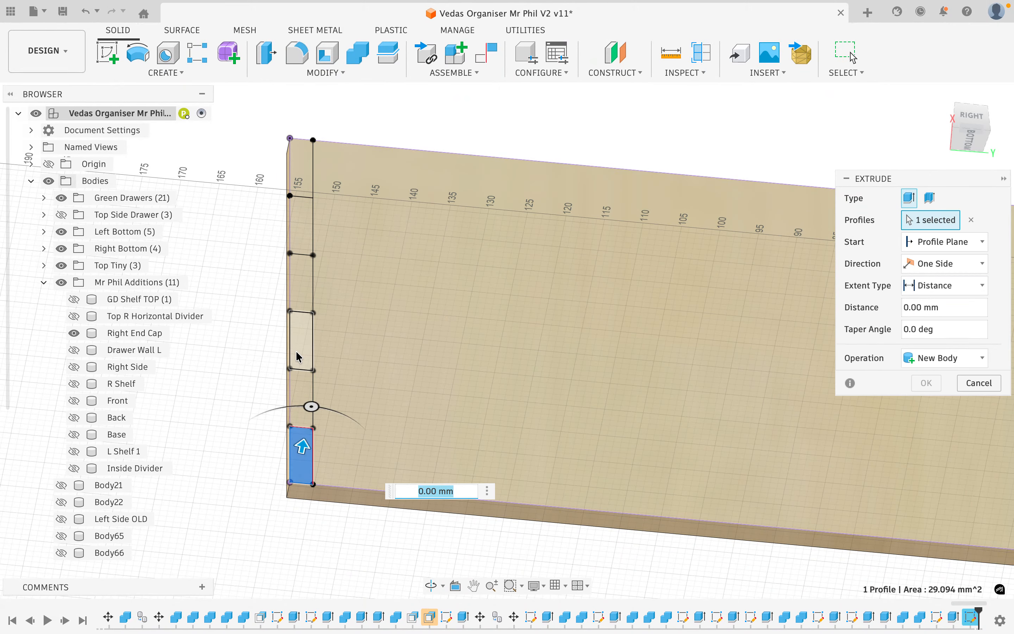
left_click(300, 341)
left_click(300, 239)
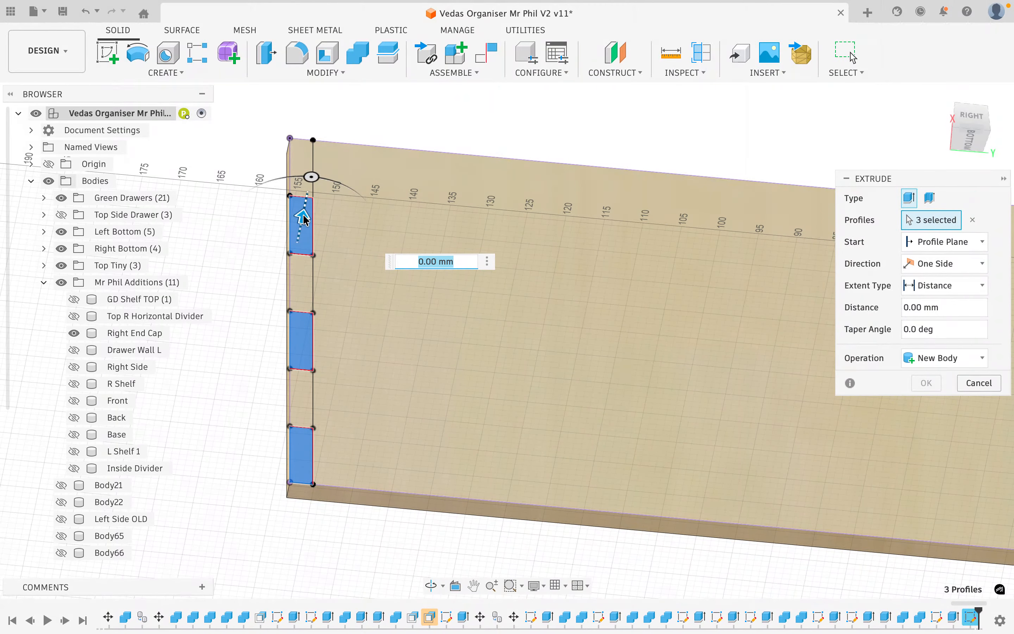
Extend the extrusion of the three finger-joint rectangles about 8.4 mm into the end cap as a cut.
left_click_drag(302, 217, 292, 277)
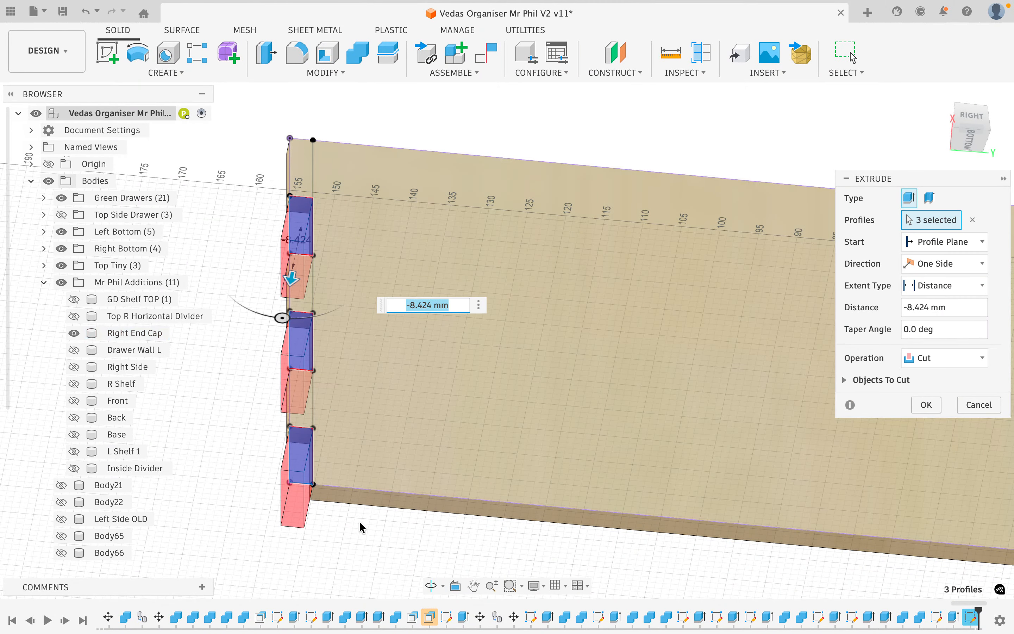
scroll(362, 533, "down", 10, "shift")
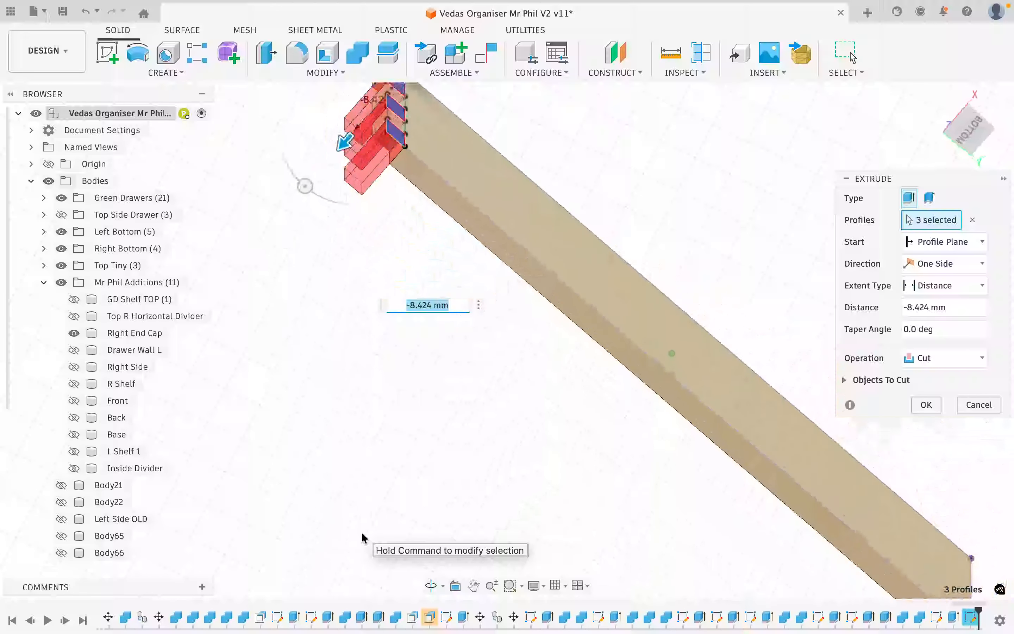
scroll(362, 531, "down", 10, "shift")
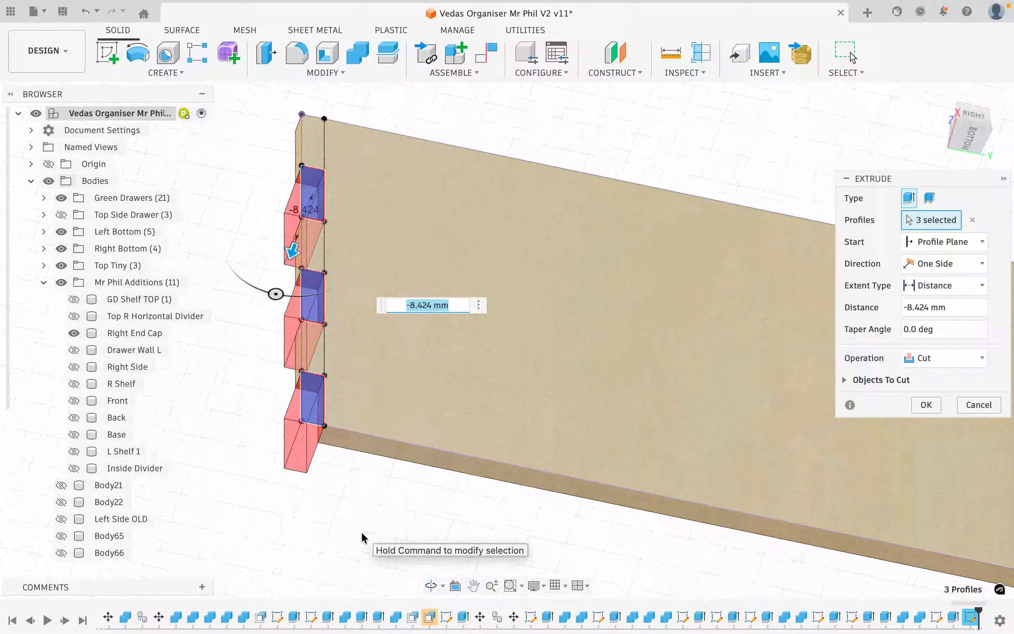
scroll(466, 453, "down", 8, "shift")
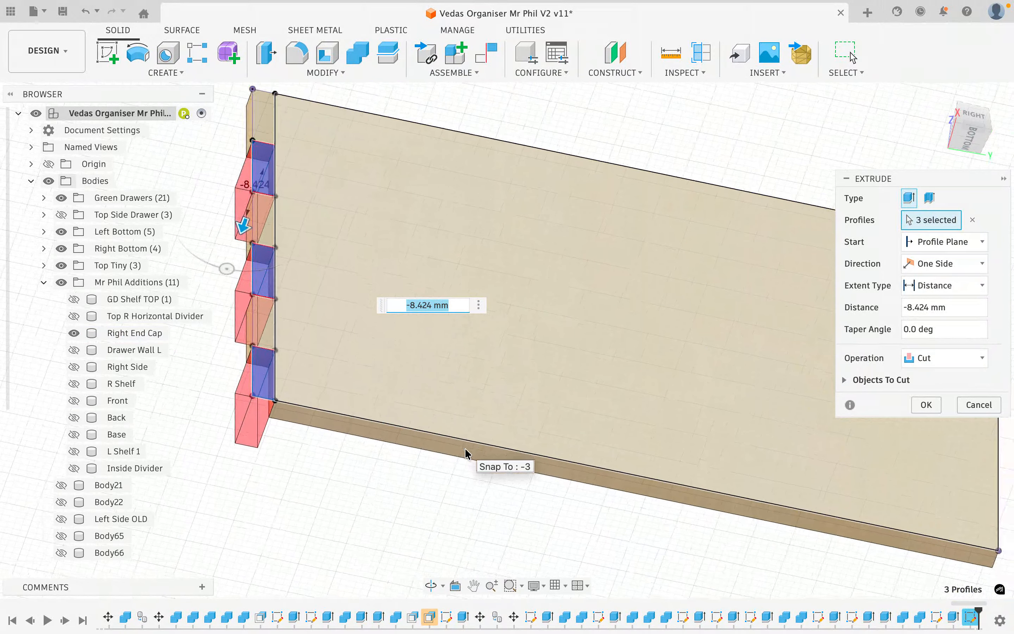
scroll(466, 453, "down", 3, "shift")
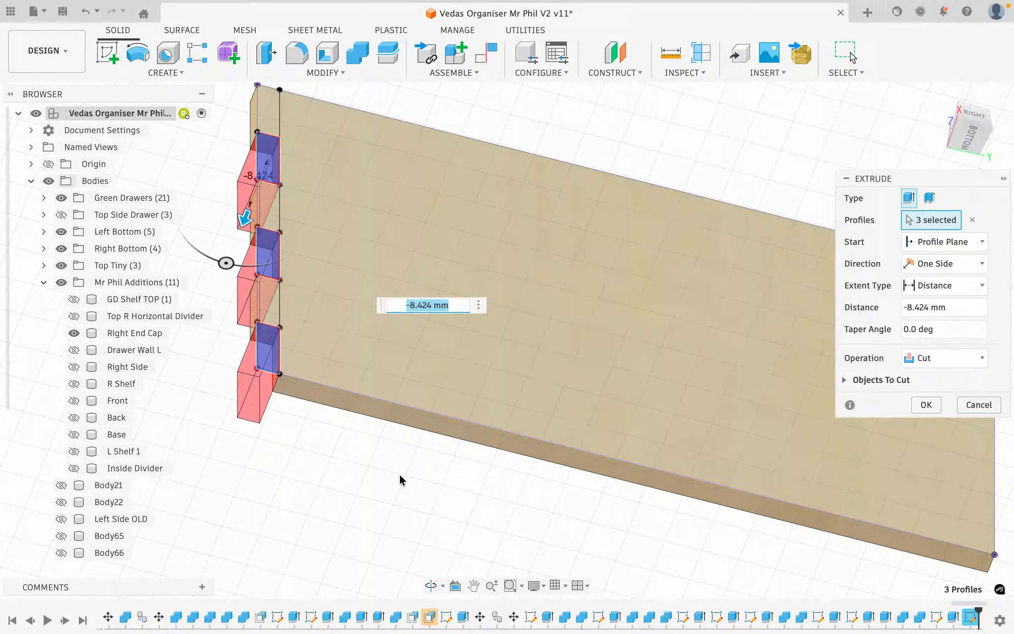
scroll(400, 480, "down", 10, "shift")
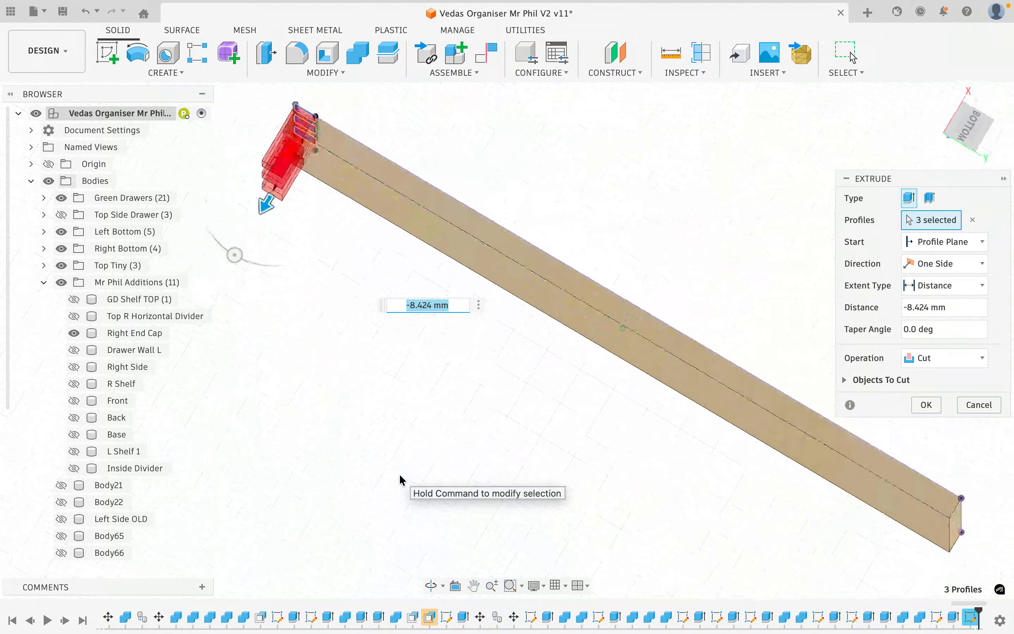
scroll(400, 480, "down", 3, "shift")
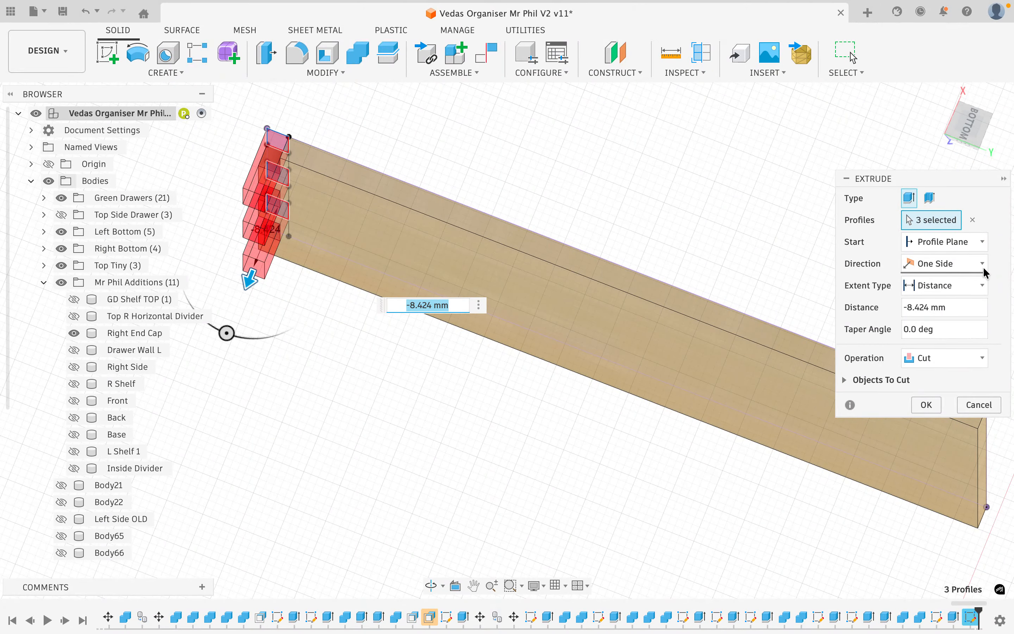
Change the cut's extent type to To Object, ending at the opposite face of the Right End Cap, and complete it.
left_click(984, 285)
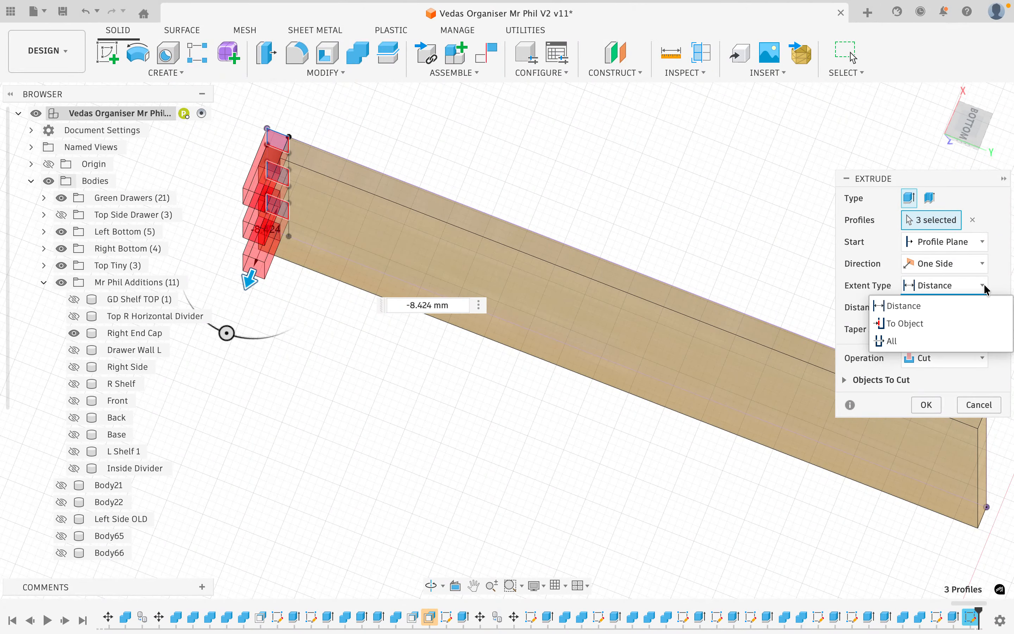
left_click(909, 324)
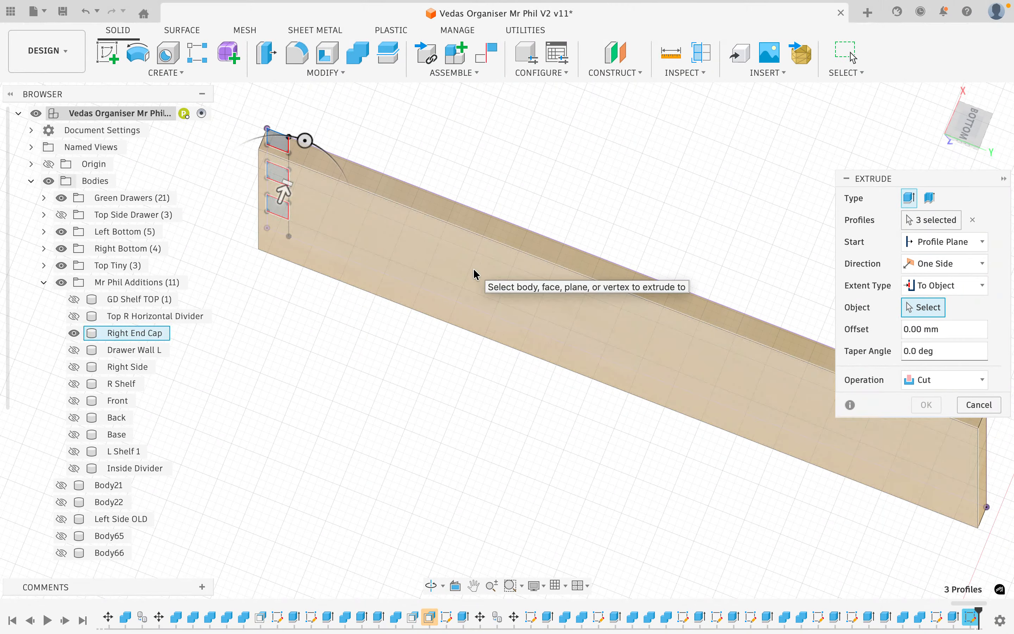
left_click(476, 274)
scroll(476, 275, "up", 5)
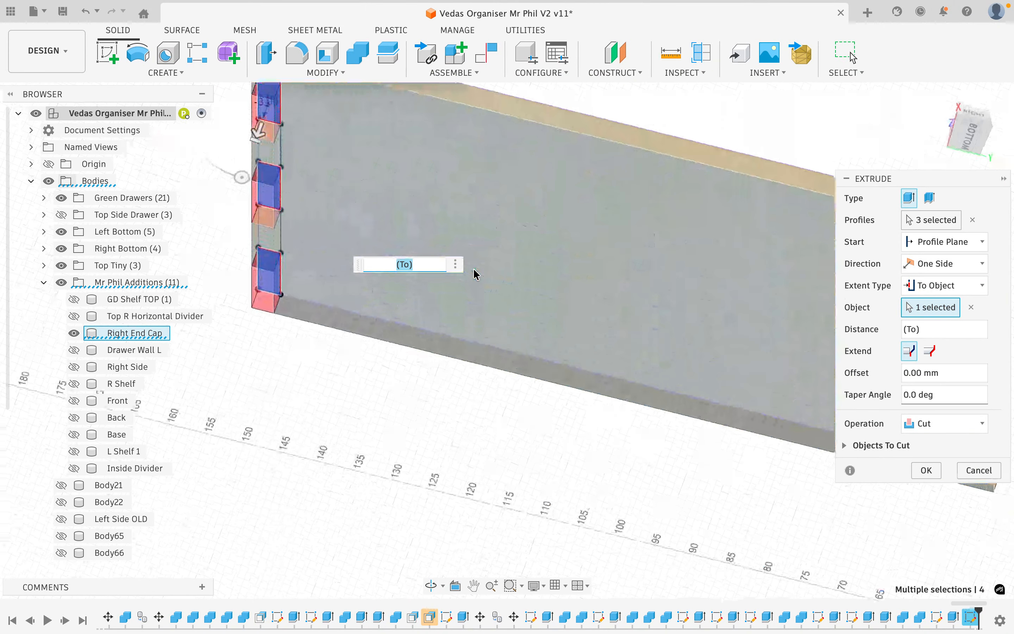
scroll(476, 275, "up", 4)
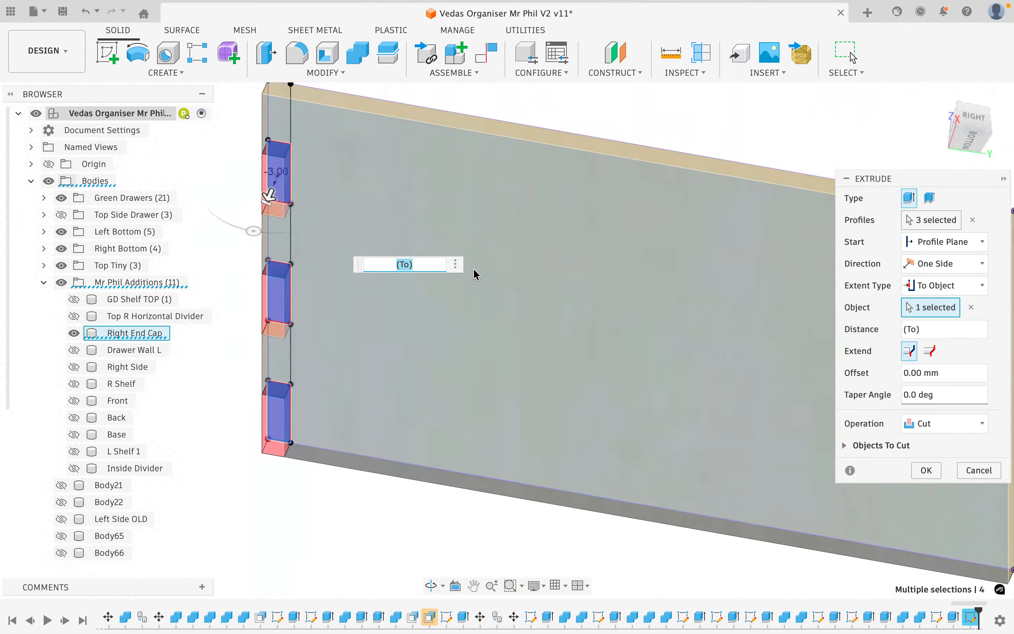
scroll(476, 275, "up", 2)
left_click(927, 471)
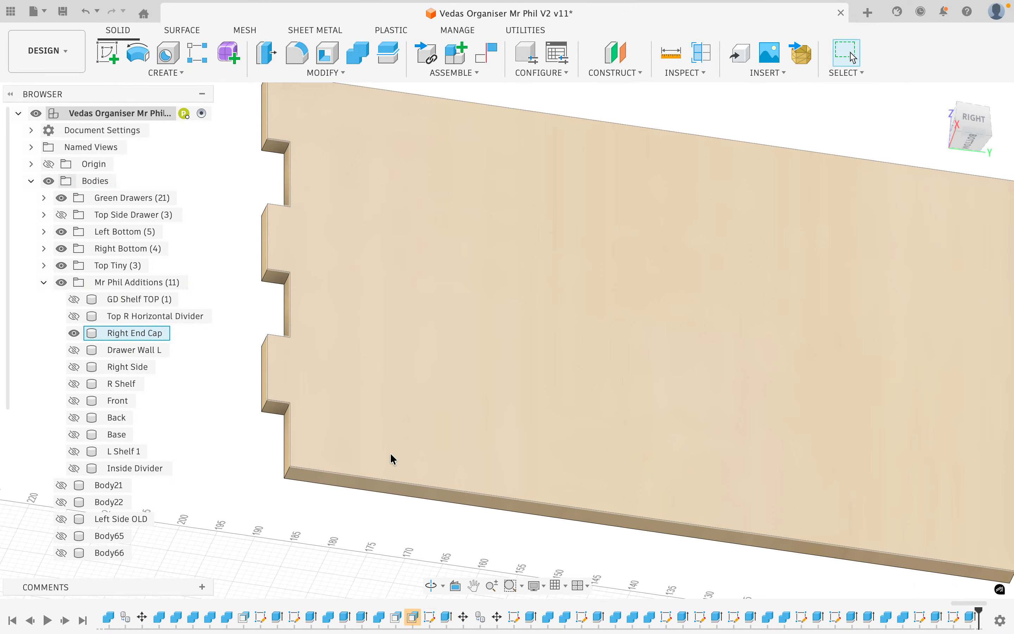
Unisolate the Right End Cap to bring back the surrounding organiser bodies.
scroll(391, 459, "up", 5, "shift")
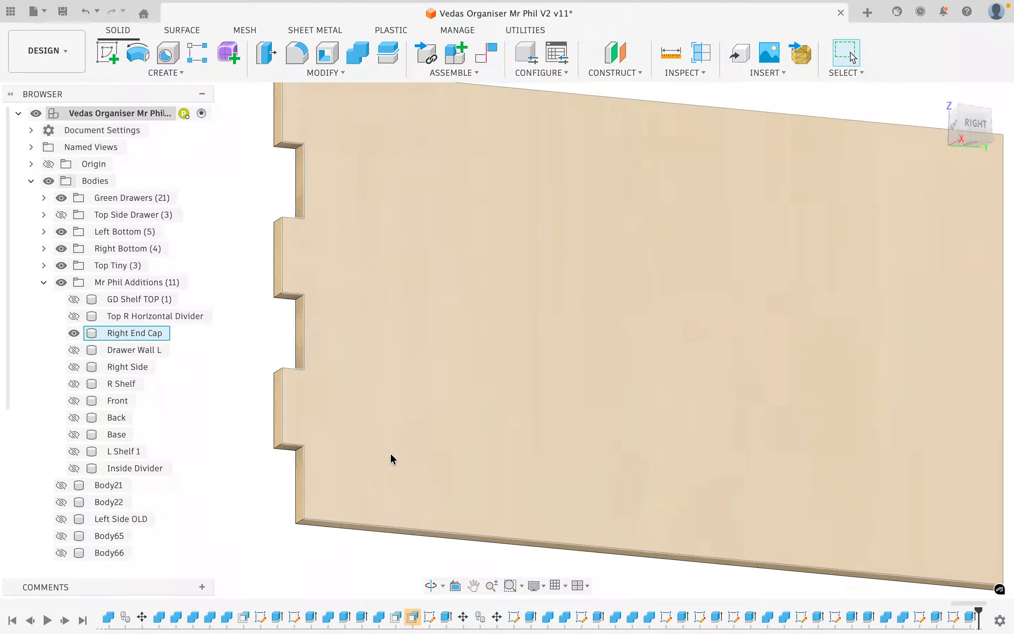
scroll(391, 459, "up", 2, "shift")
scroll(393, 460, "up", 2, "shift")
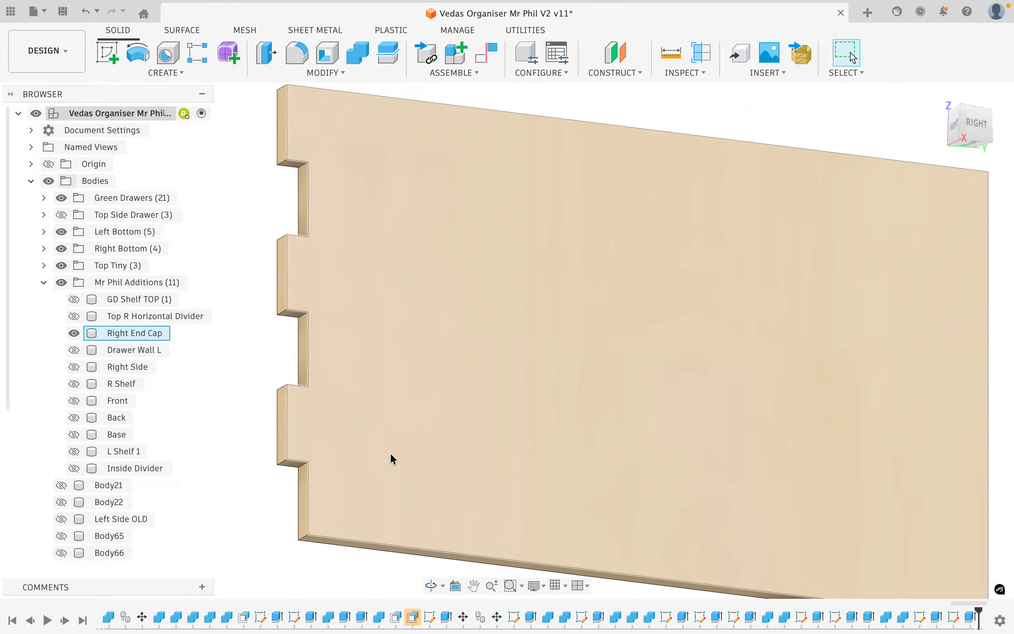
scroll(392, 459, "up", 5, "shift")
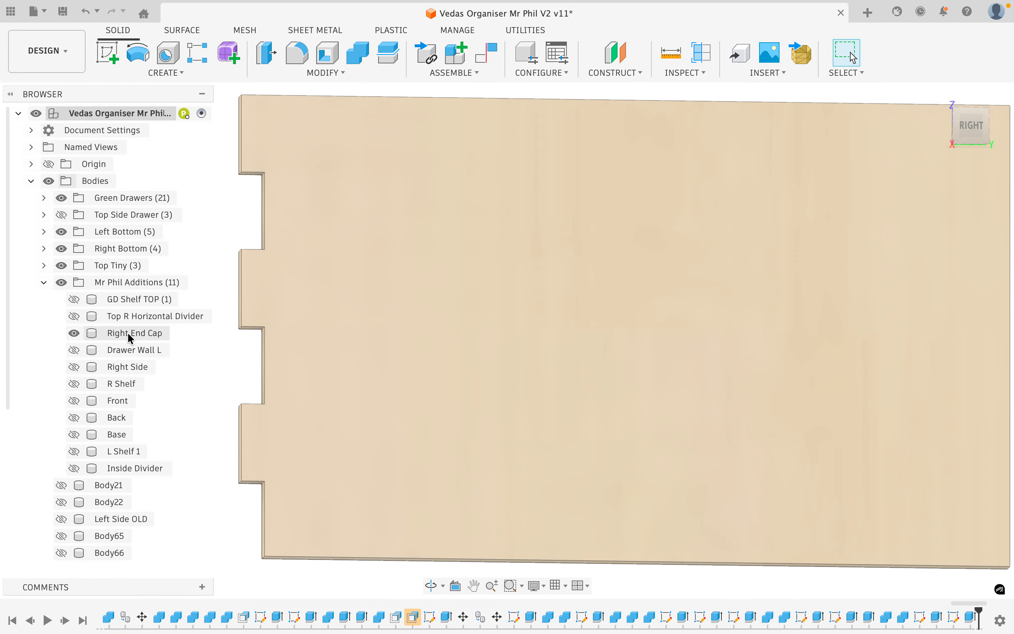
right_click(129, 335)
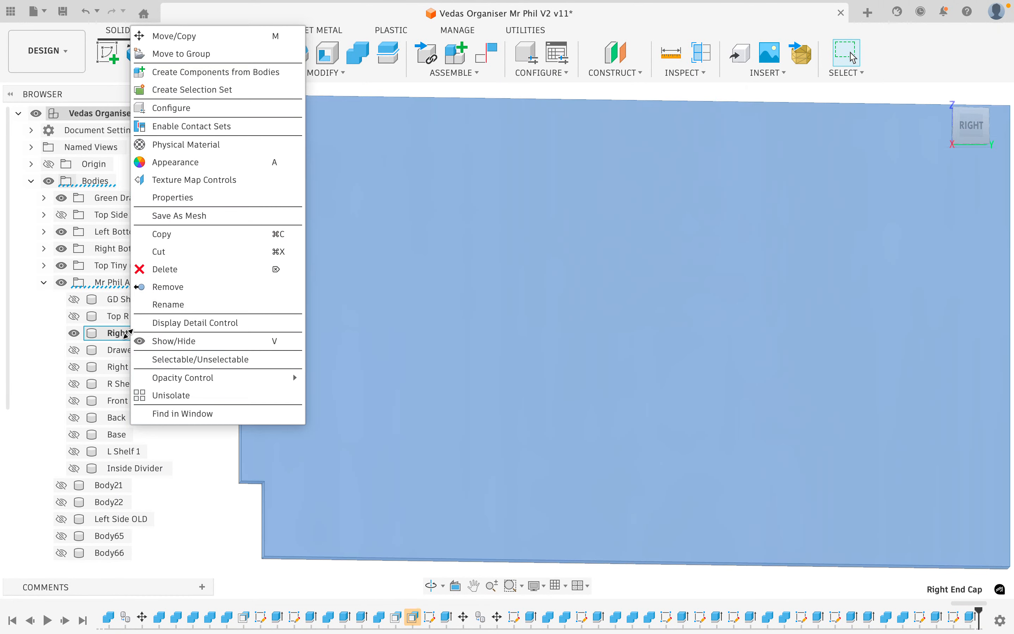
left_click(167, 395)
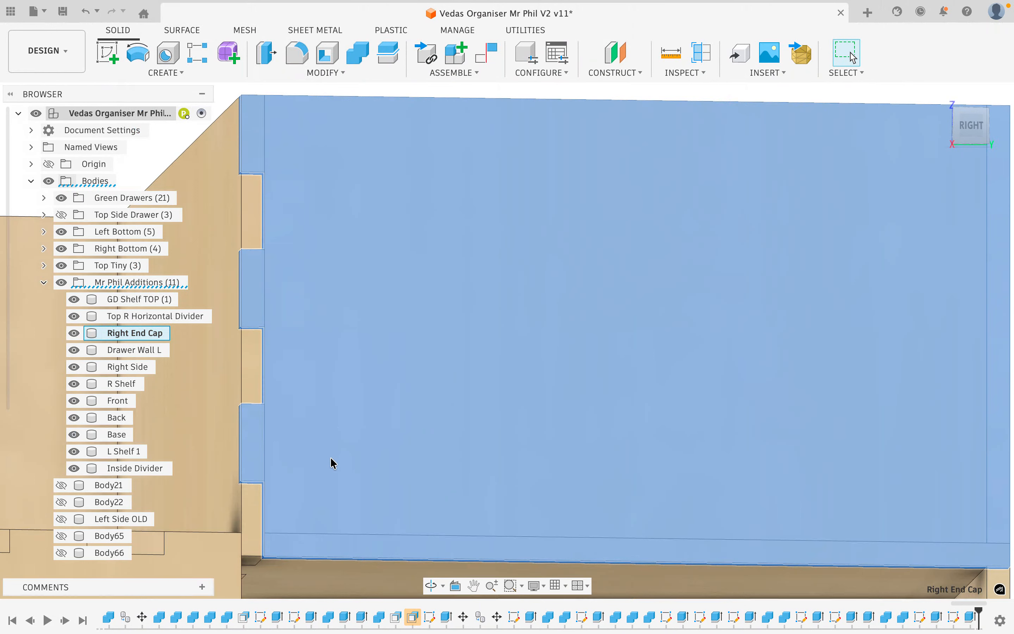
scroll(340, 448, "down", 5)
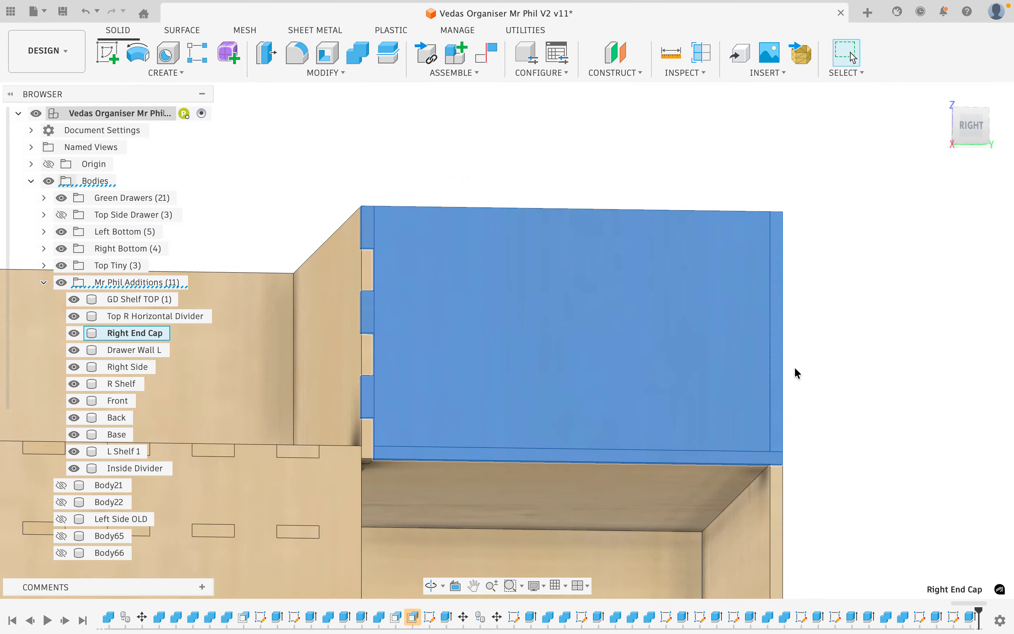
Combine with the Cut operation, using Top R Horizontal Divider as target and Right End Cap as tool body, with Keep Tools on.
scroll(866, 387, "left", 5, "shift")
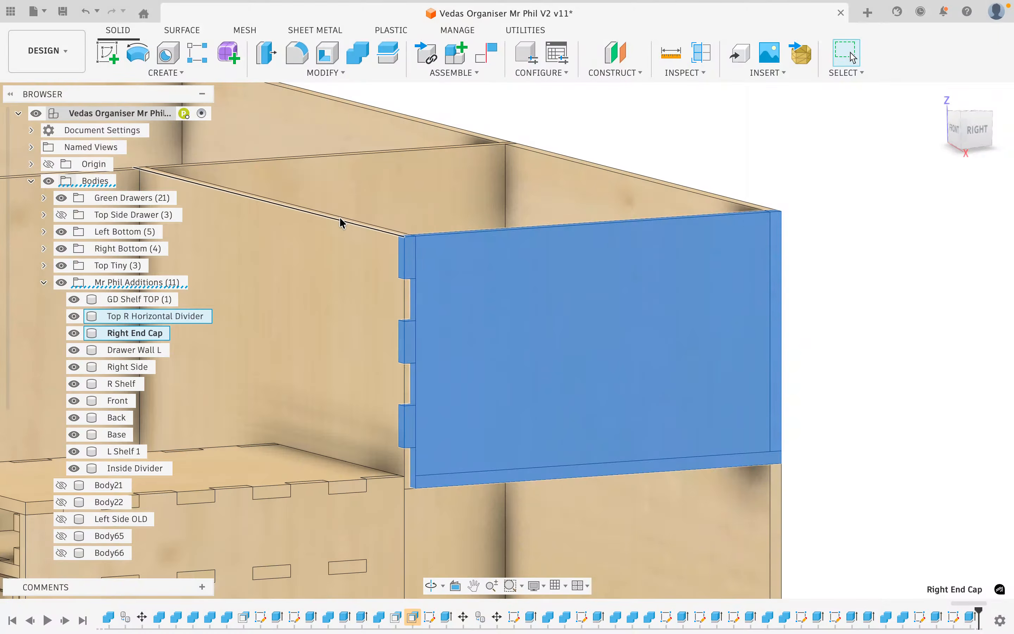
left_click(357, 53)
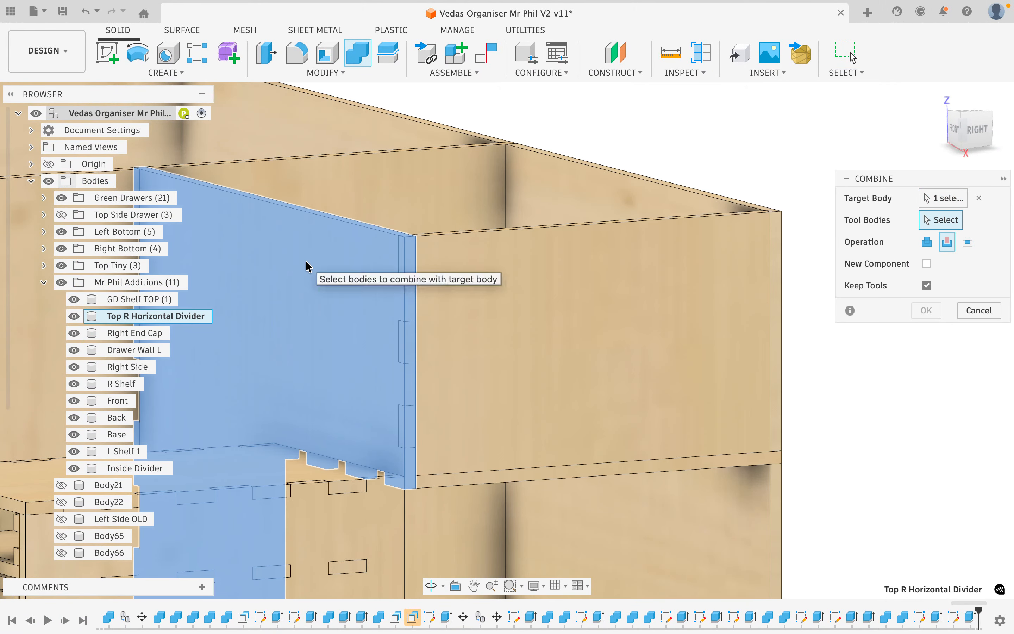
left_click(926, 242)
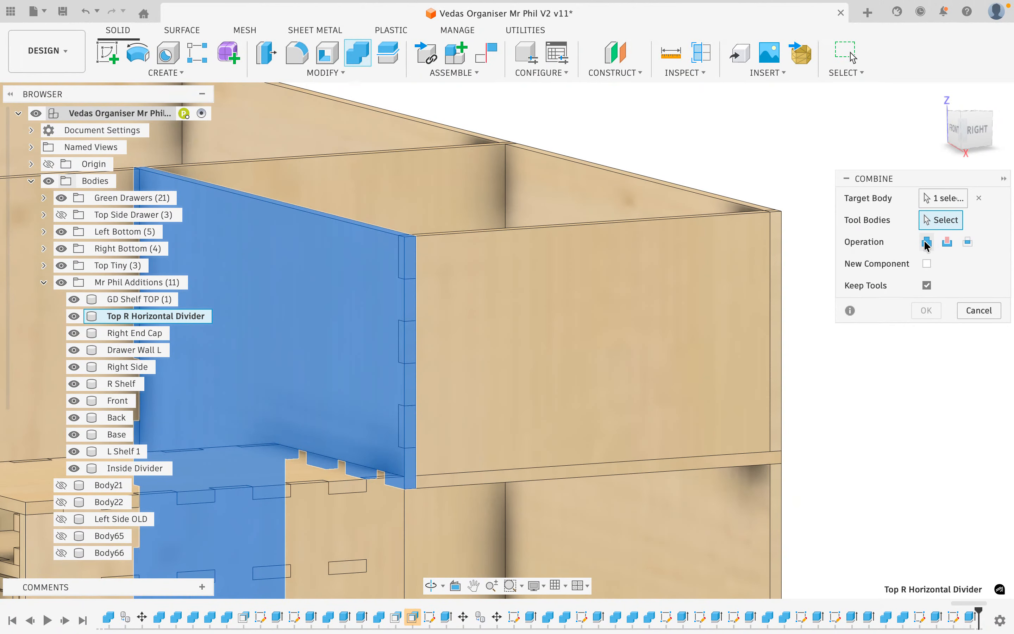
left_click(948, 242)
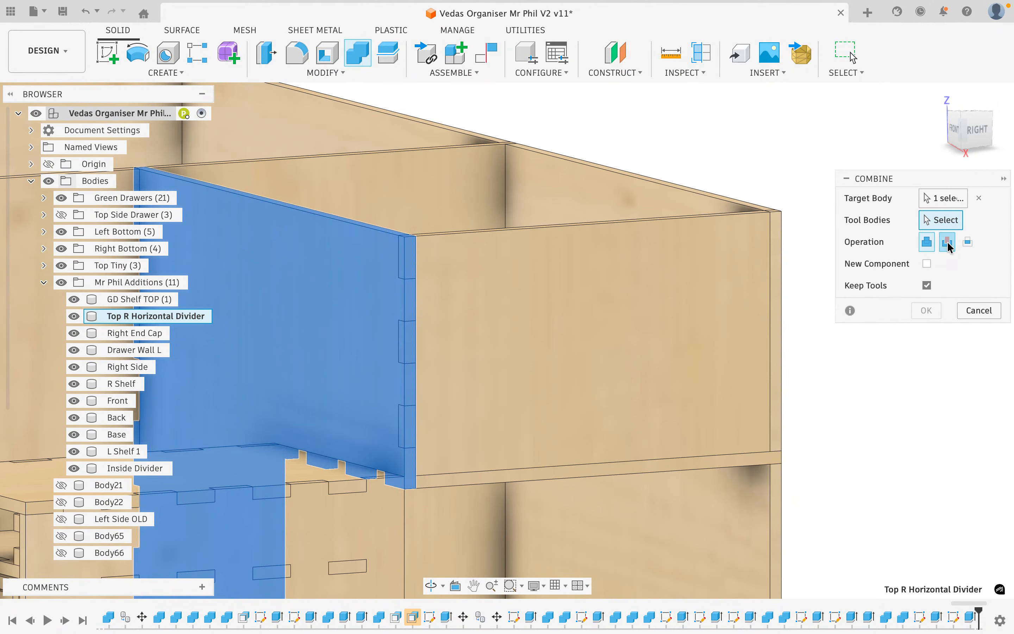
left_click(926, 286)
left_click(628, 296)
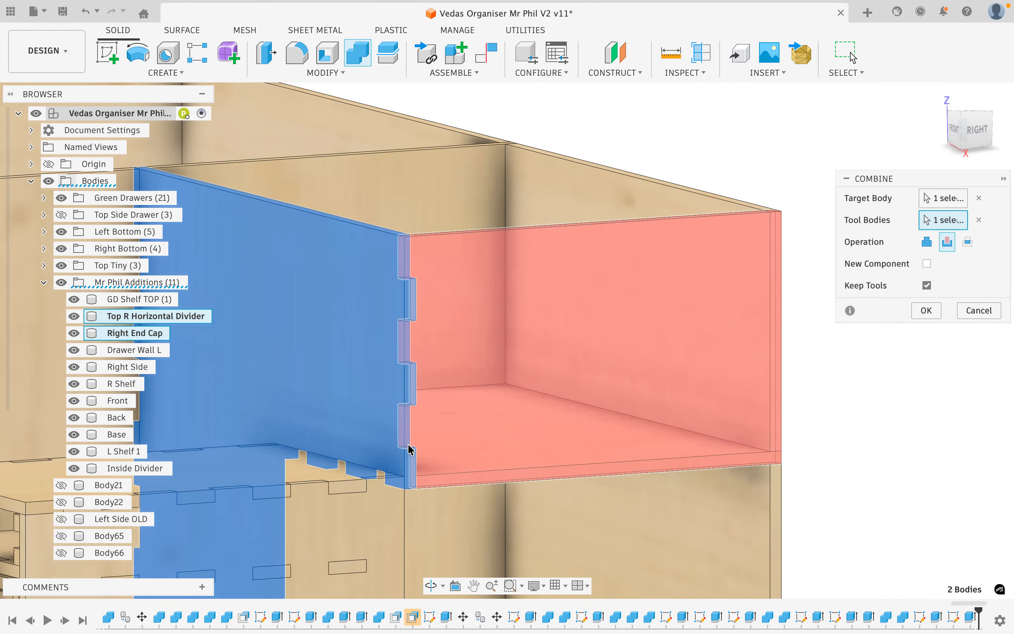
left_click(925, 311)
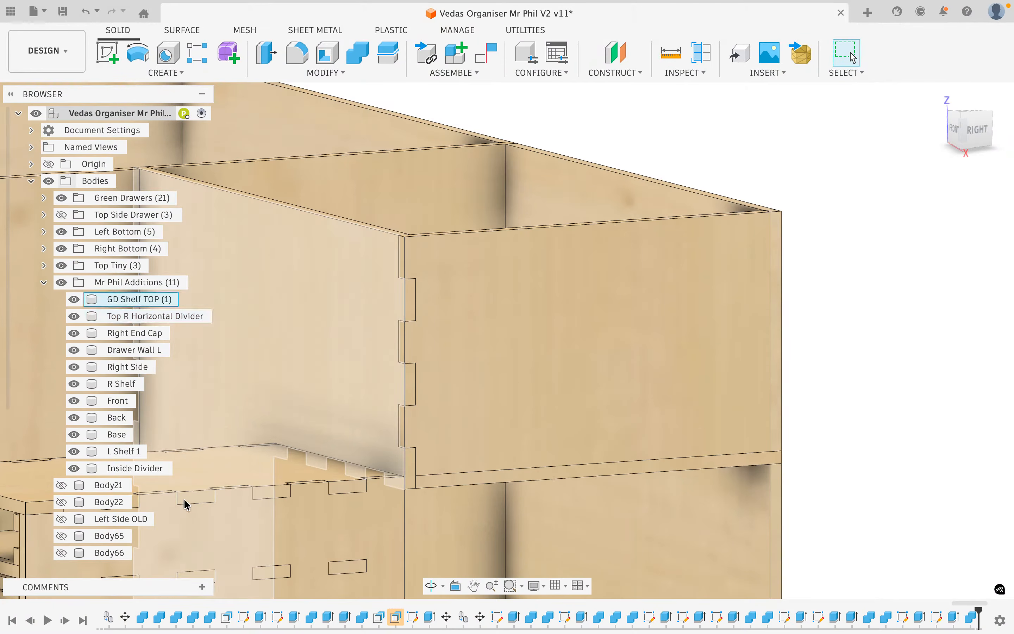
Hide the Right End Cap to examine the finger joints on the Top R Horizontal Divider, and show it again.
left_click(486, 357)
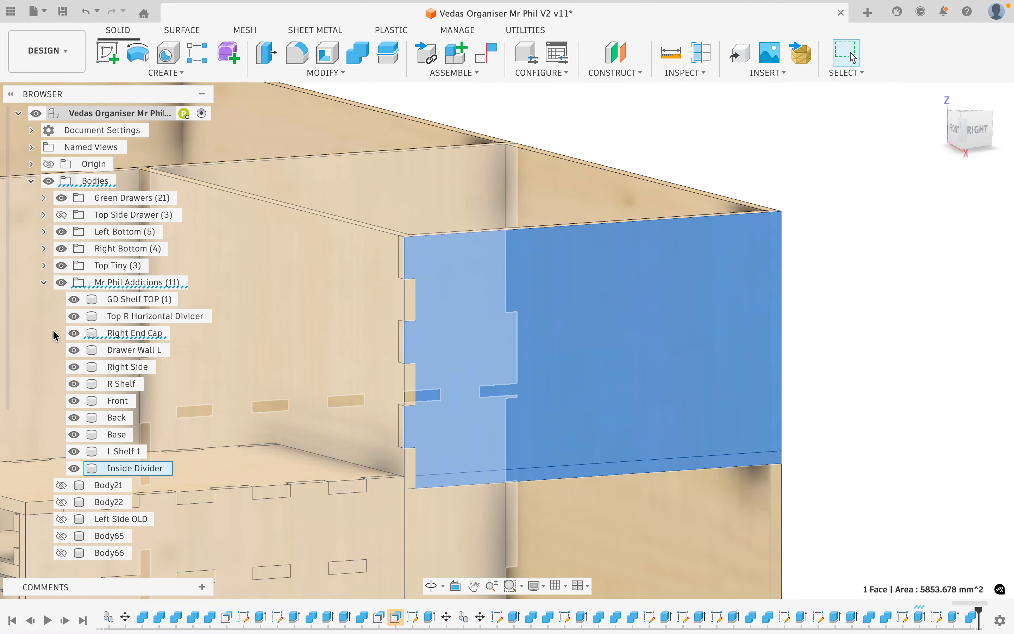
left_click(74, 333)
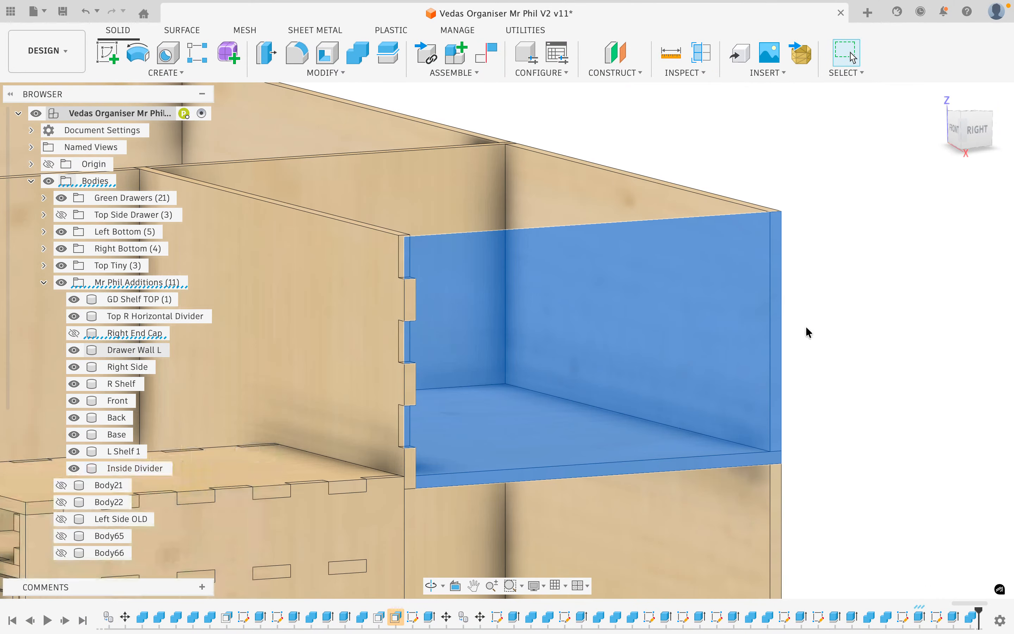
left_click(815, 330)
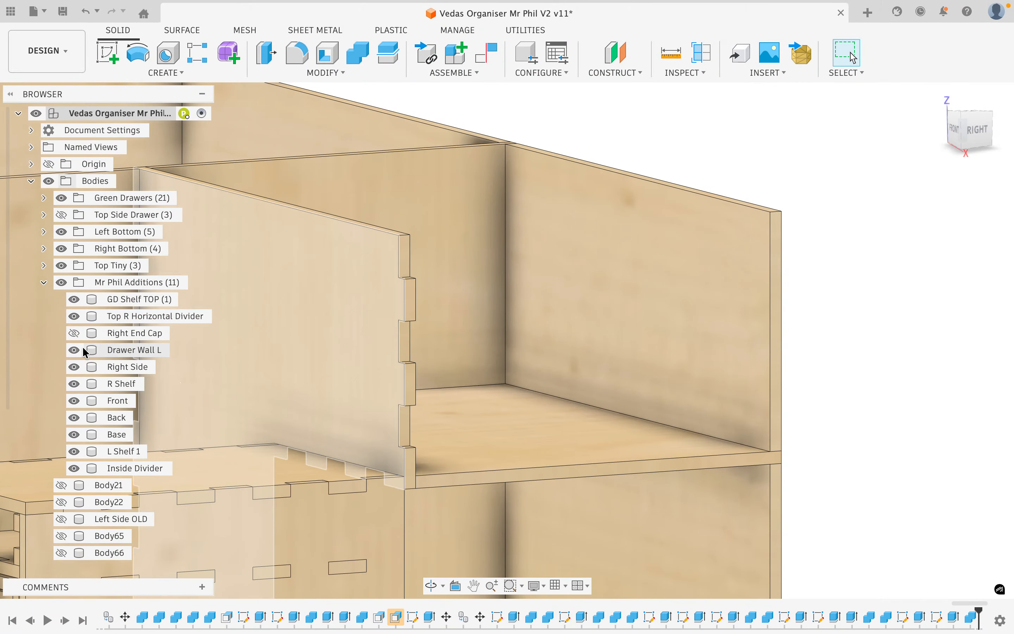
left_click(74, 333)
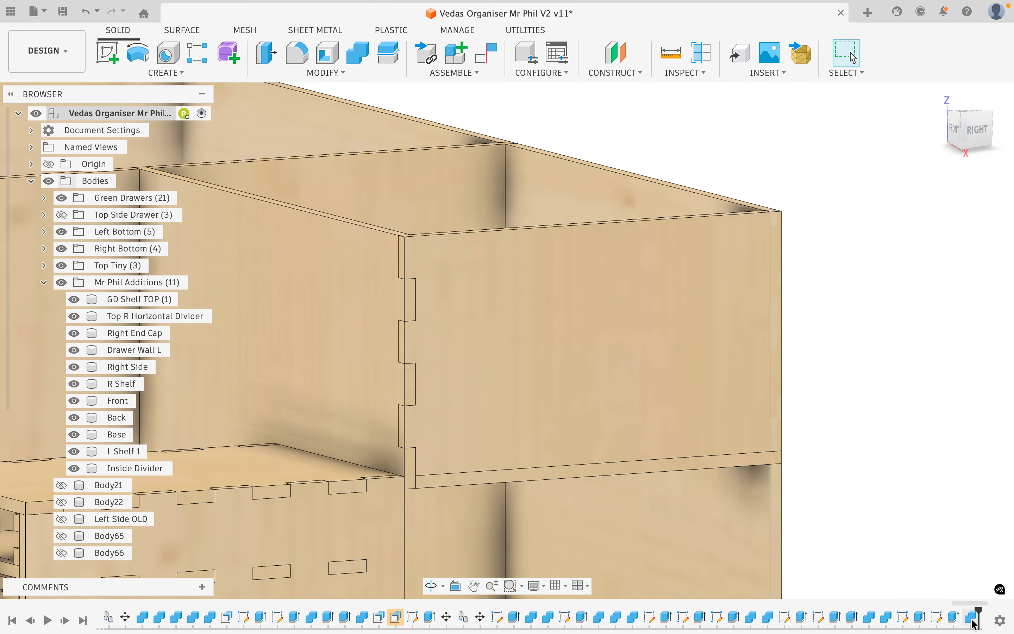
Open the Right End Cap's finger-joint sketch for editing from the design history.
right_click(936, 616)
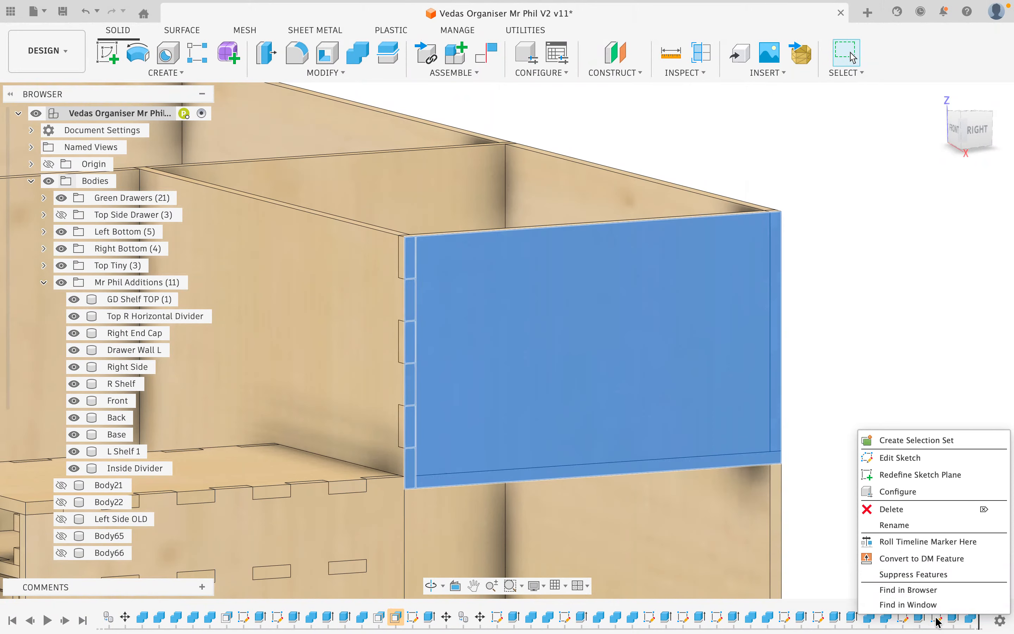
left_click(917, 458)
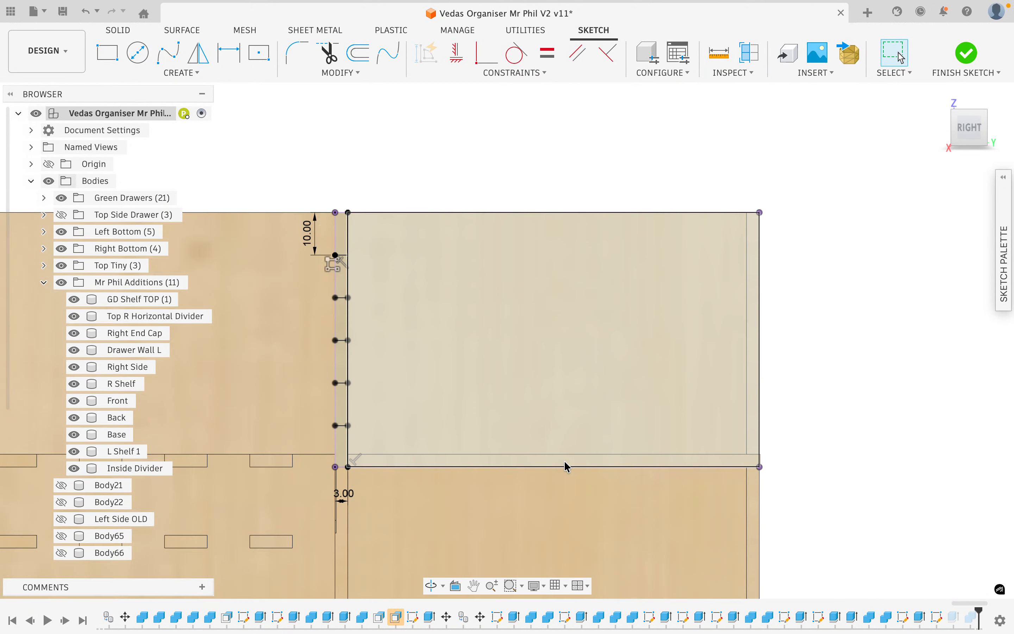
mouse_move(434, 629)
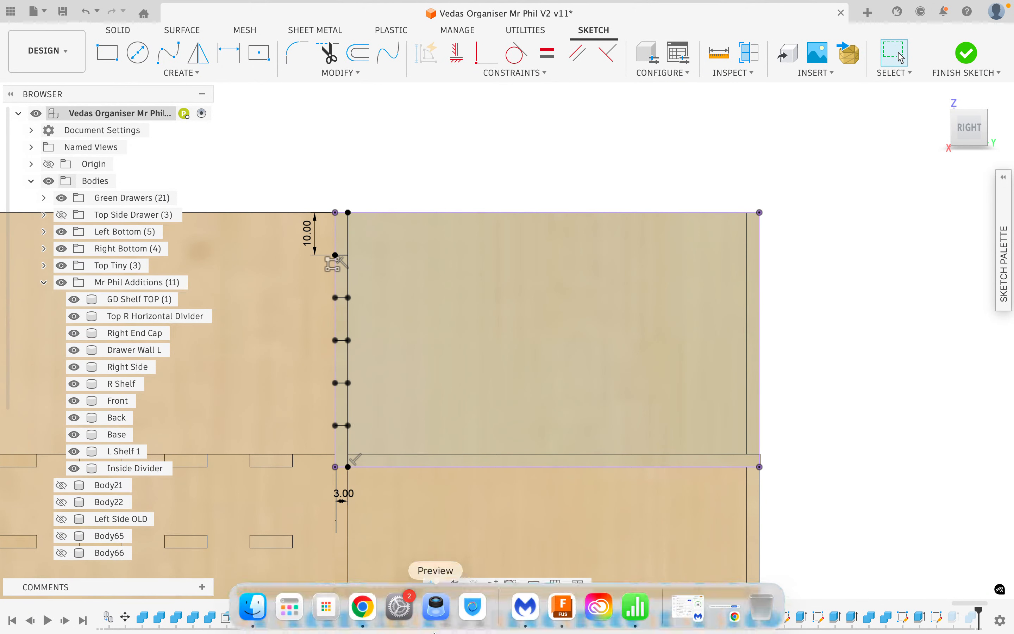
left_click(362, 606)
left_click(625, 66)
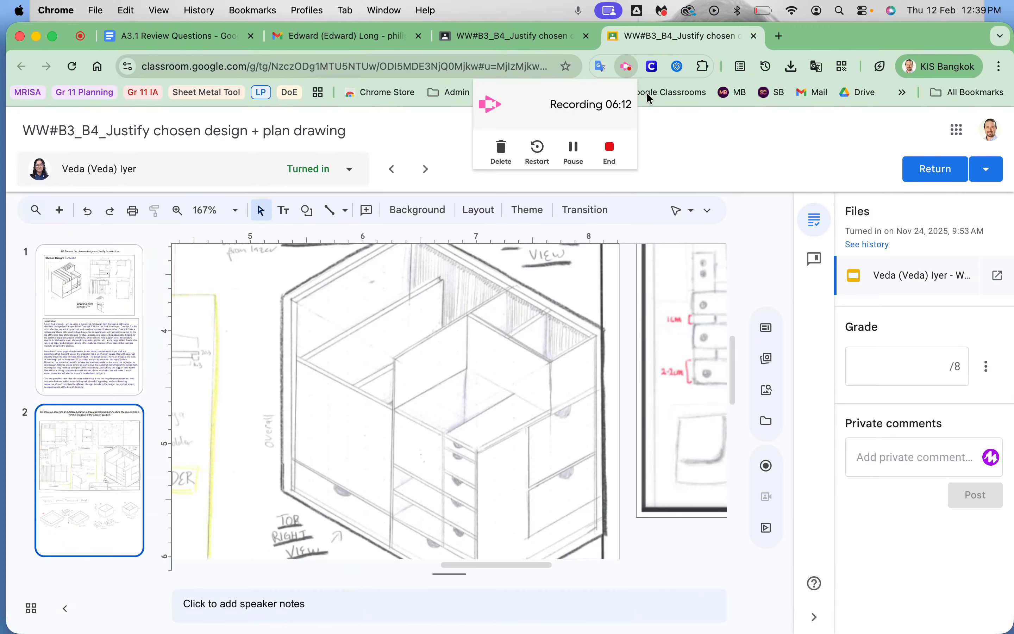